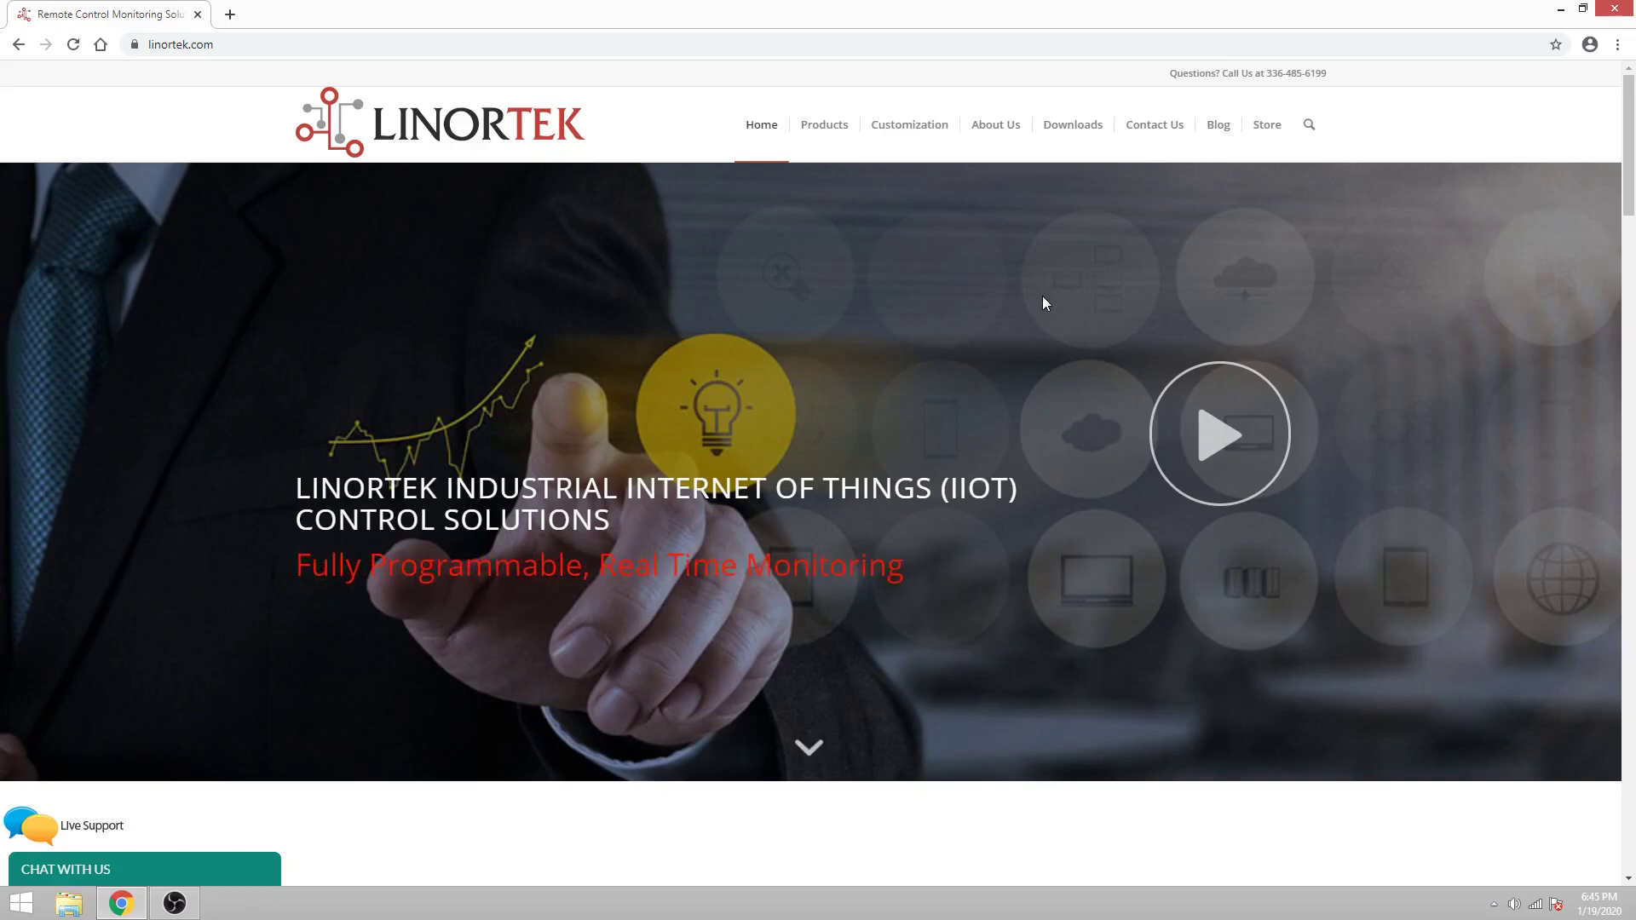
- Download Linortek-Boot-Loader.zip (236.3 KiB) from the Bootloader entry on the Support Programming downloads page
{"action": "mouse_move", "coordinate": [1097, 126]}
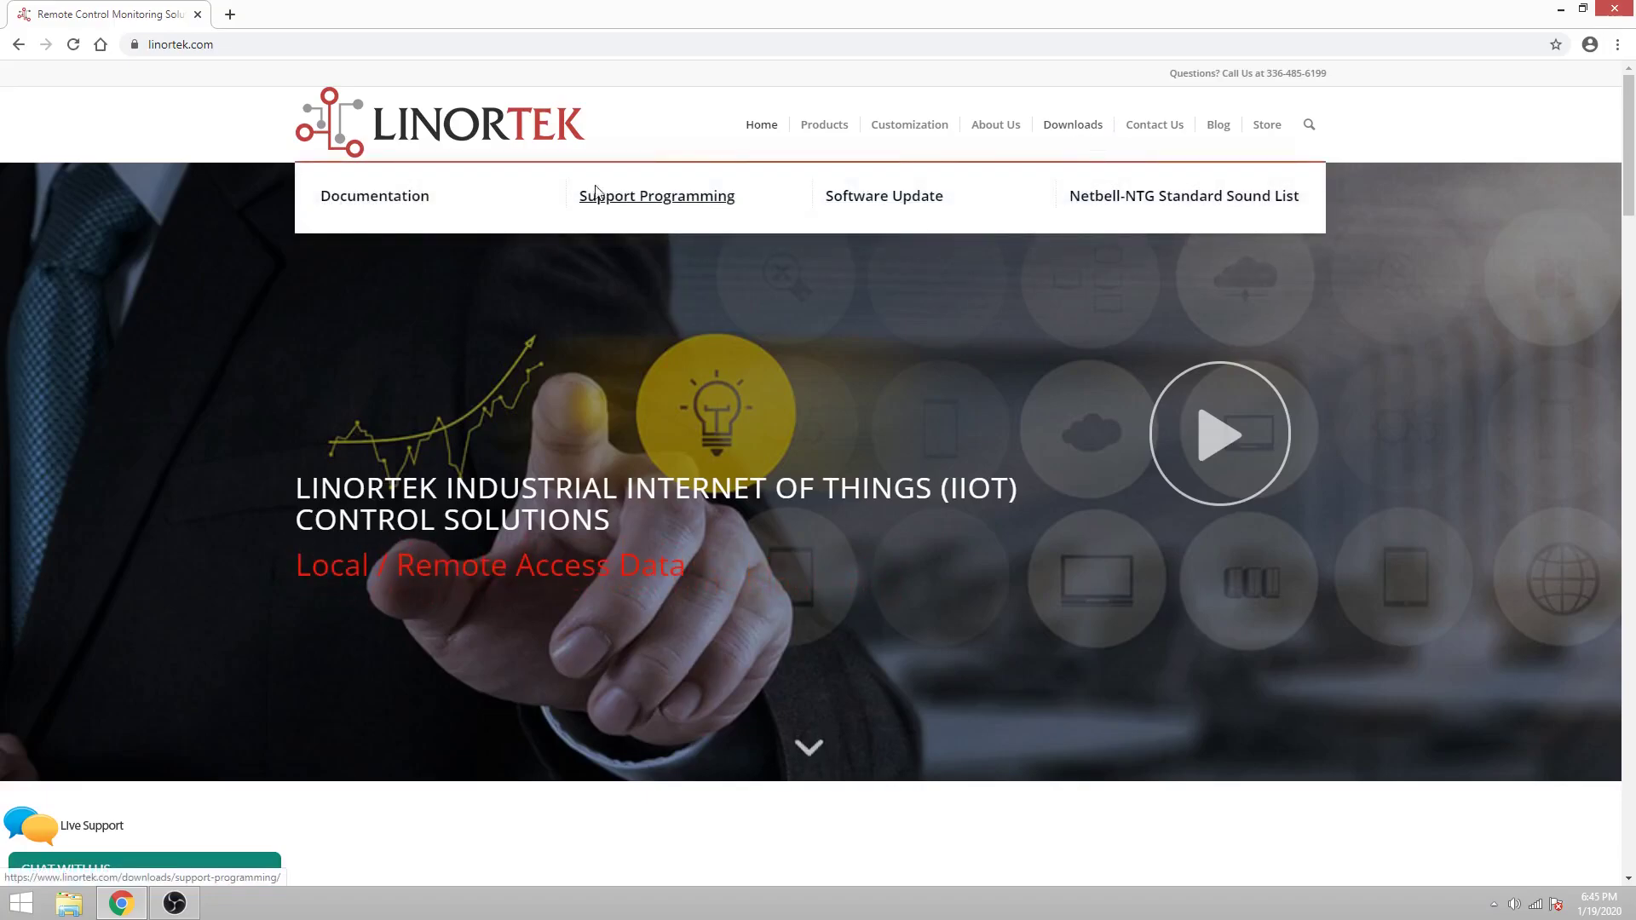
{"action": "left_click", "coordinate": [632, 200]}
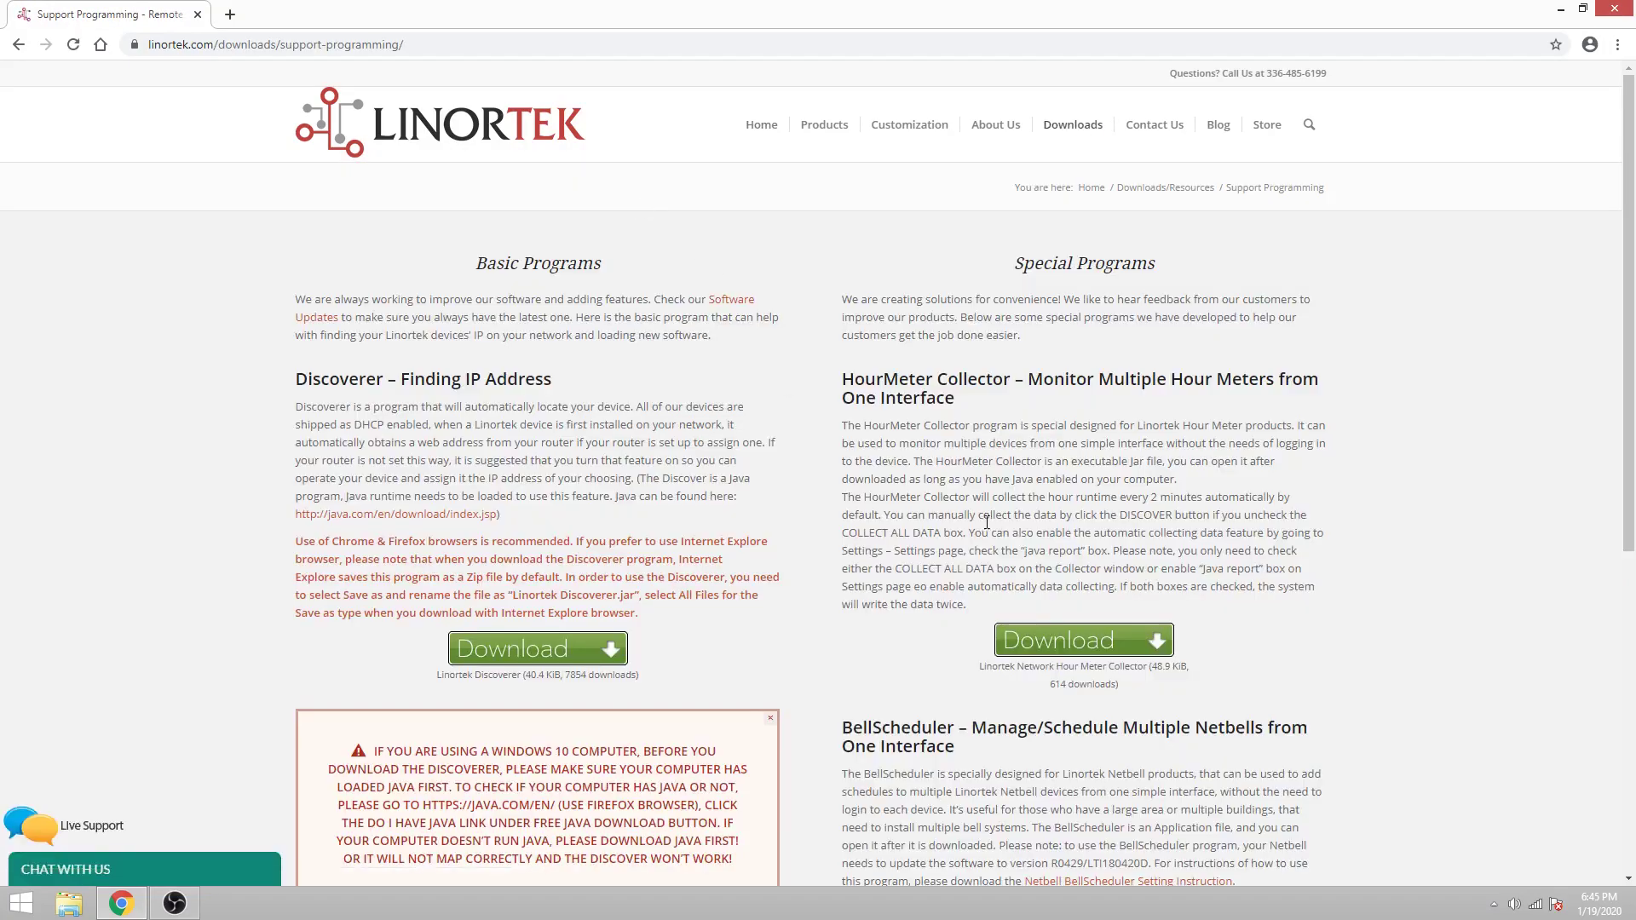
{"action": "scroll", "coordinate": [791, 538], "scroll_direction": "down", "scroll_amount": 4}
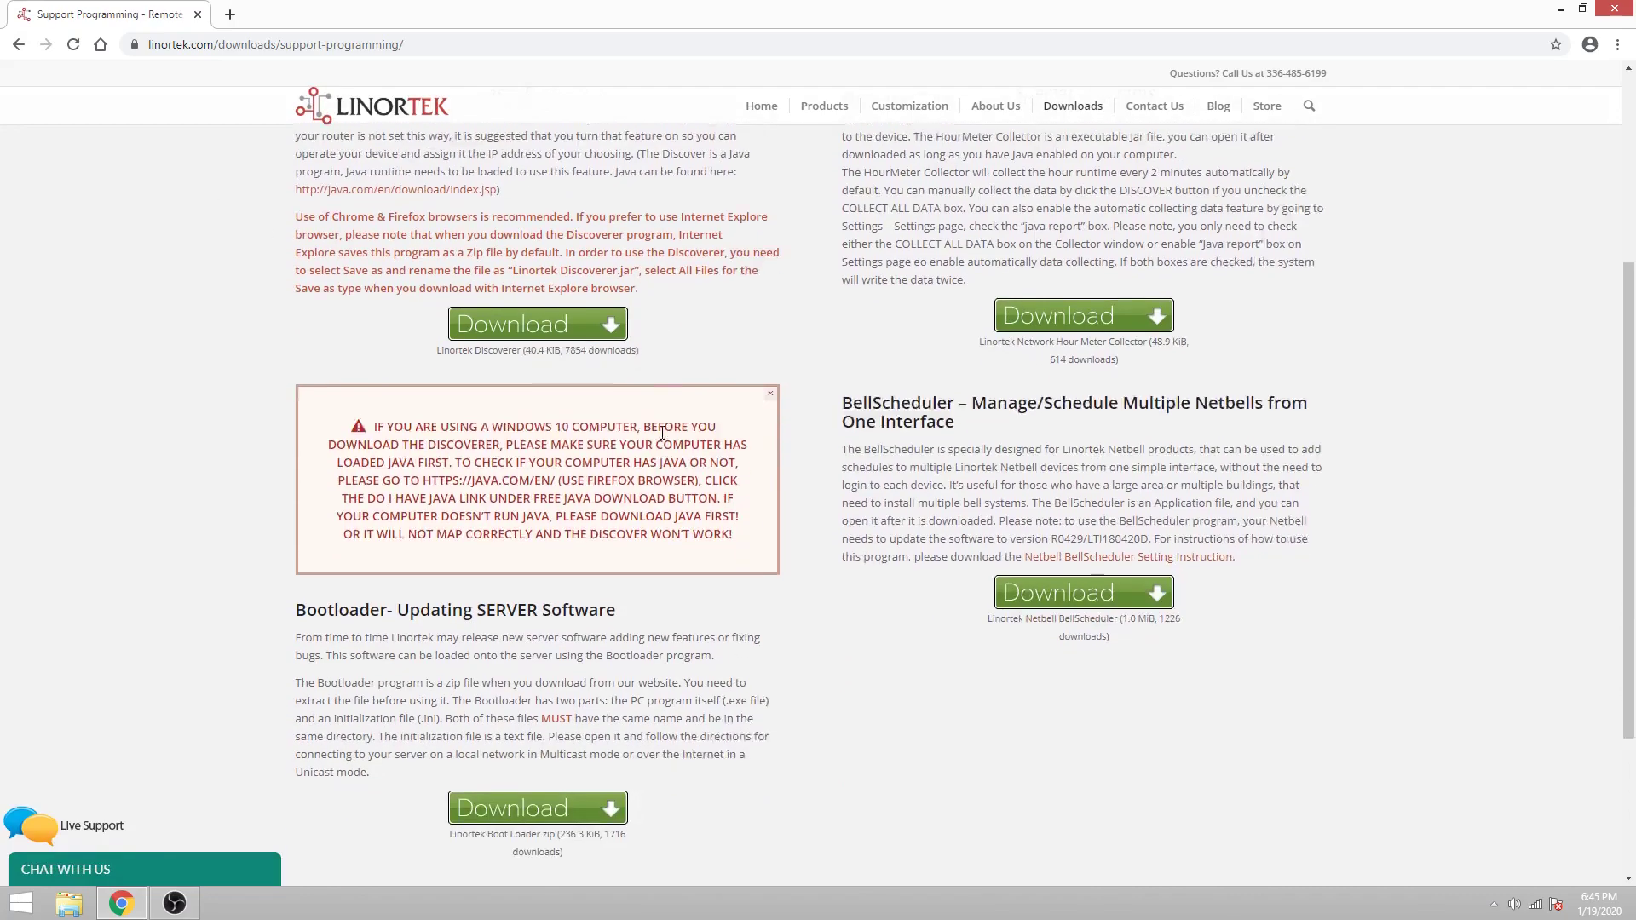
{"action": "scroll", "coordinate": [663, 435], "scroll_direction": "down", "scroll_amount": 1}
{"action": "scroll", "coordinate": [682, 466], "scroll_direction": "up", "scroll_amount": 1}
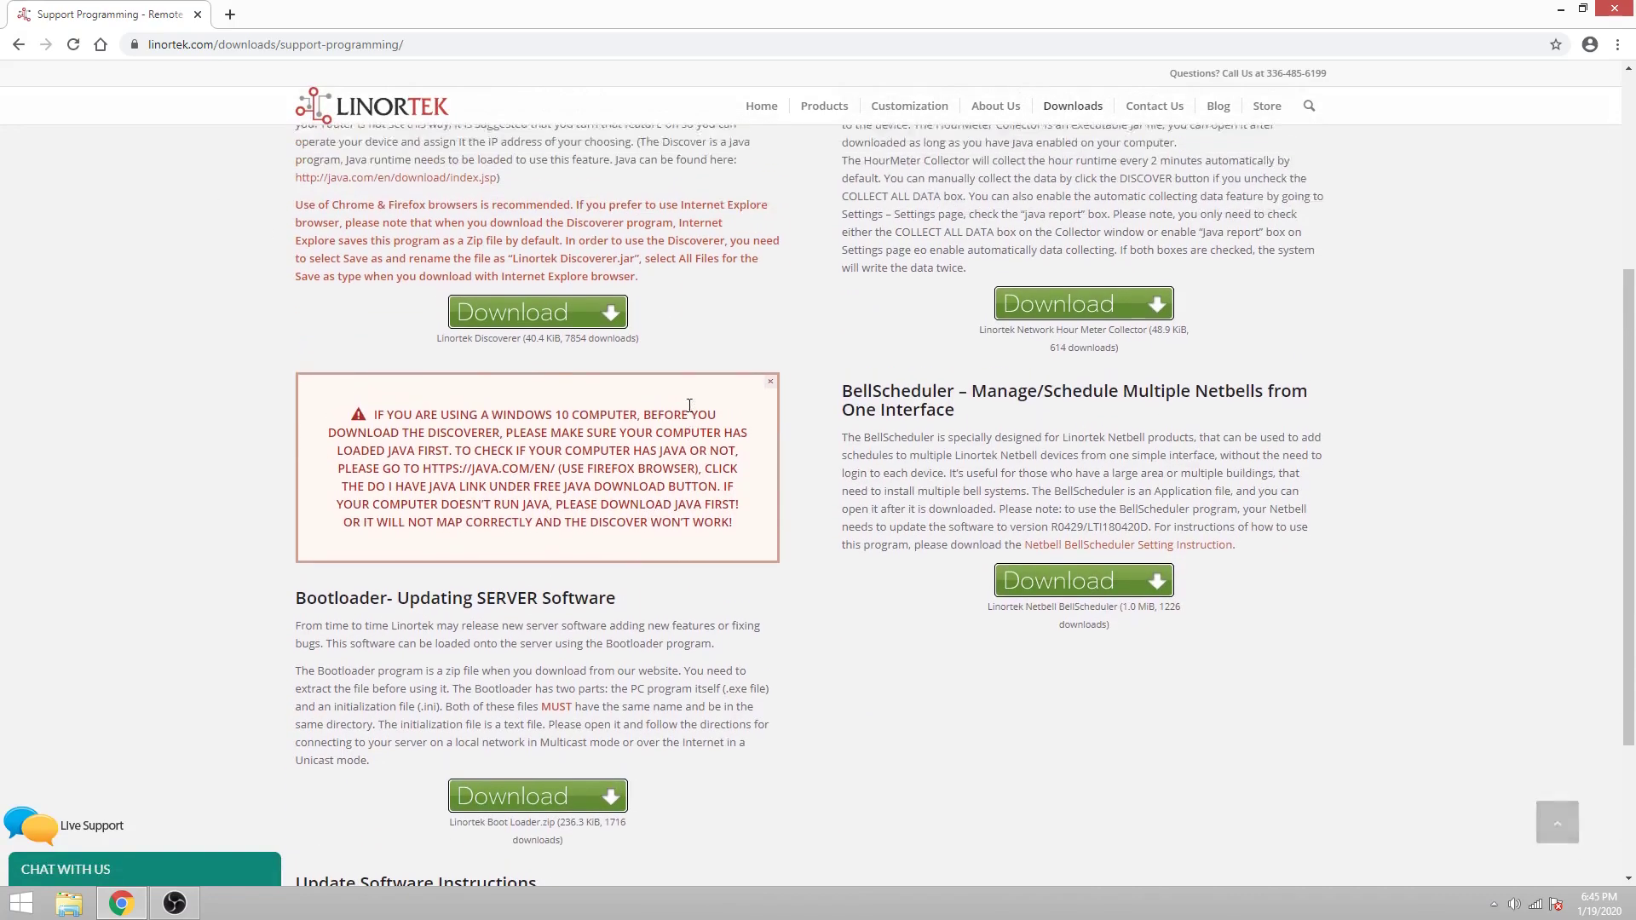
{"action": "scroll", "coordinate": [682, 400], "scroll_direction": "up", "scroll_amount": 1}
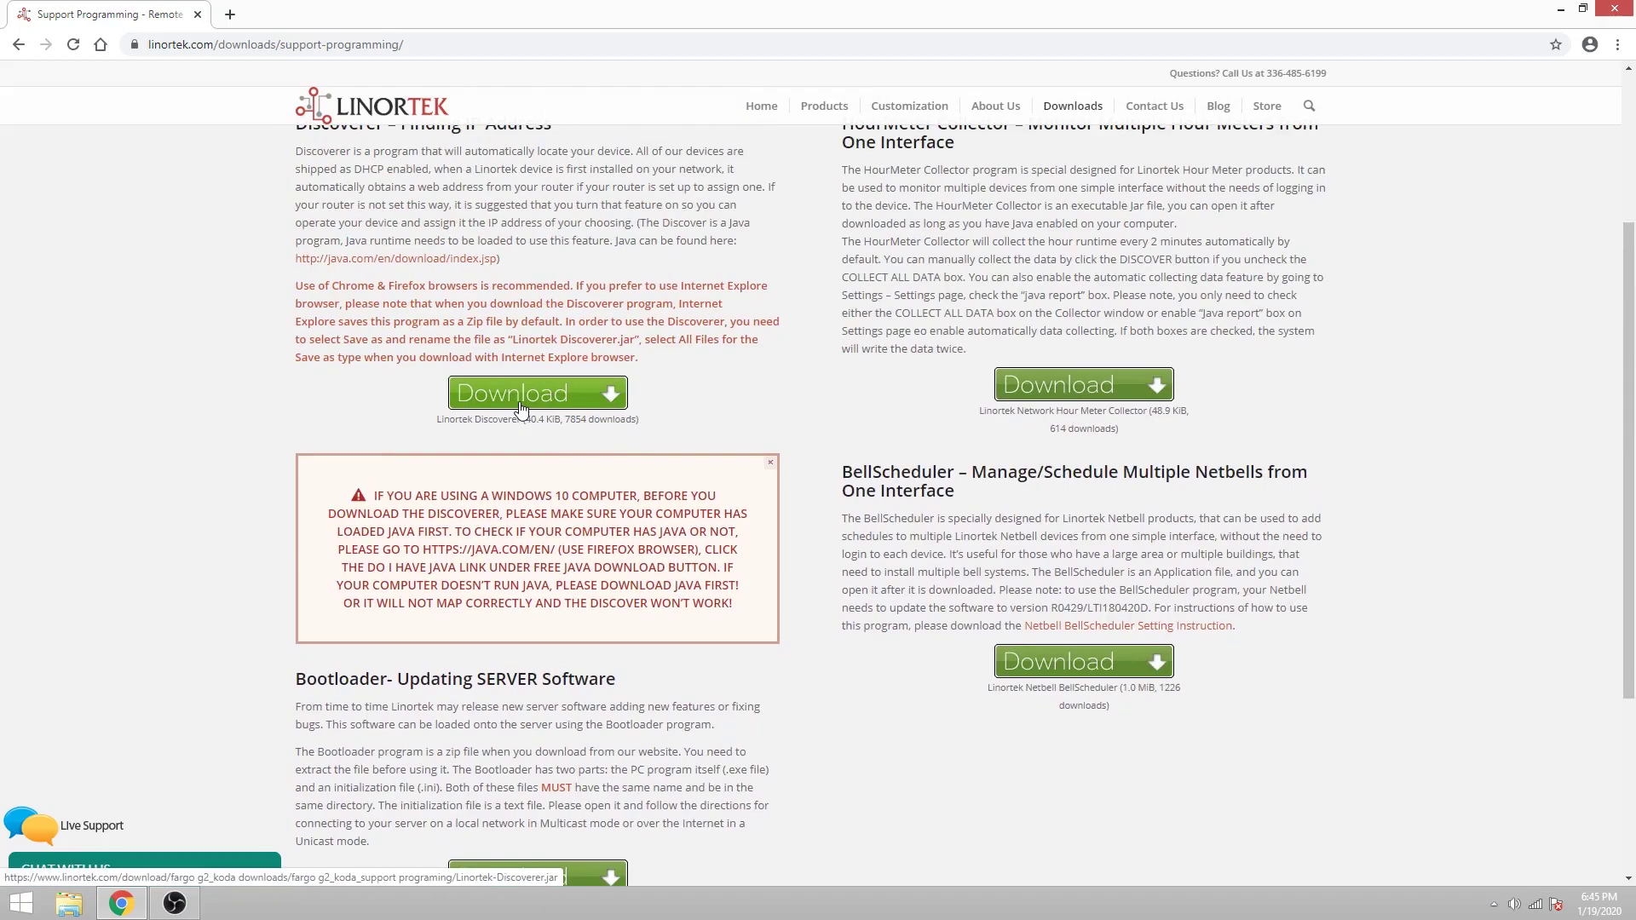
{"action": "scroll", "coordinate": [522, 407], "scroll_direction": "down", "scroll_amount": 1}
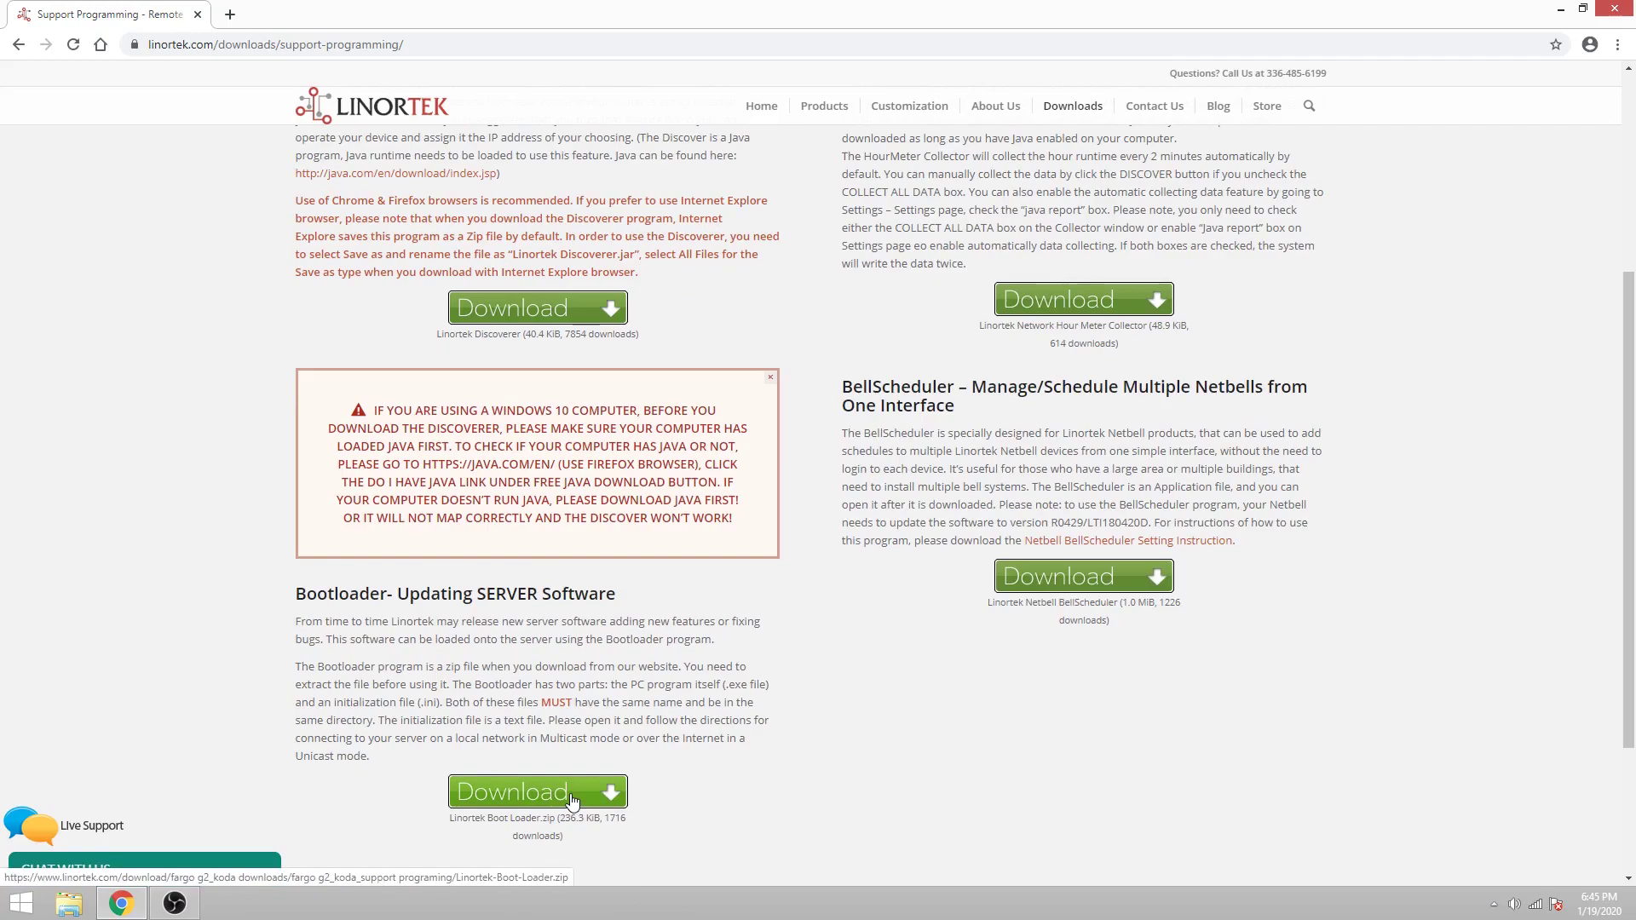
{"action": "left_click", "coordinate": [572, 801]}
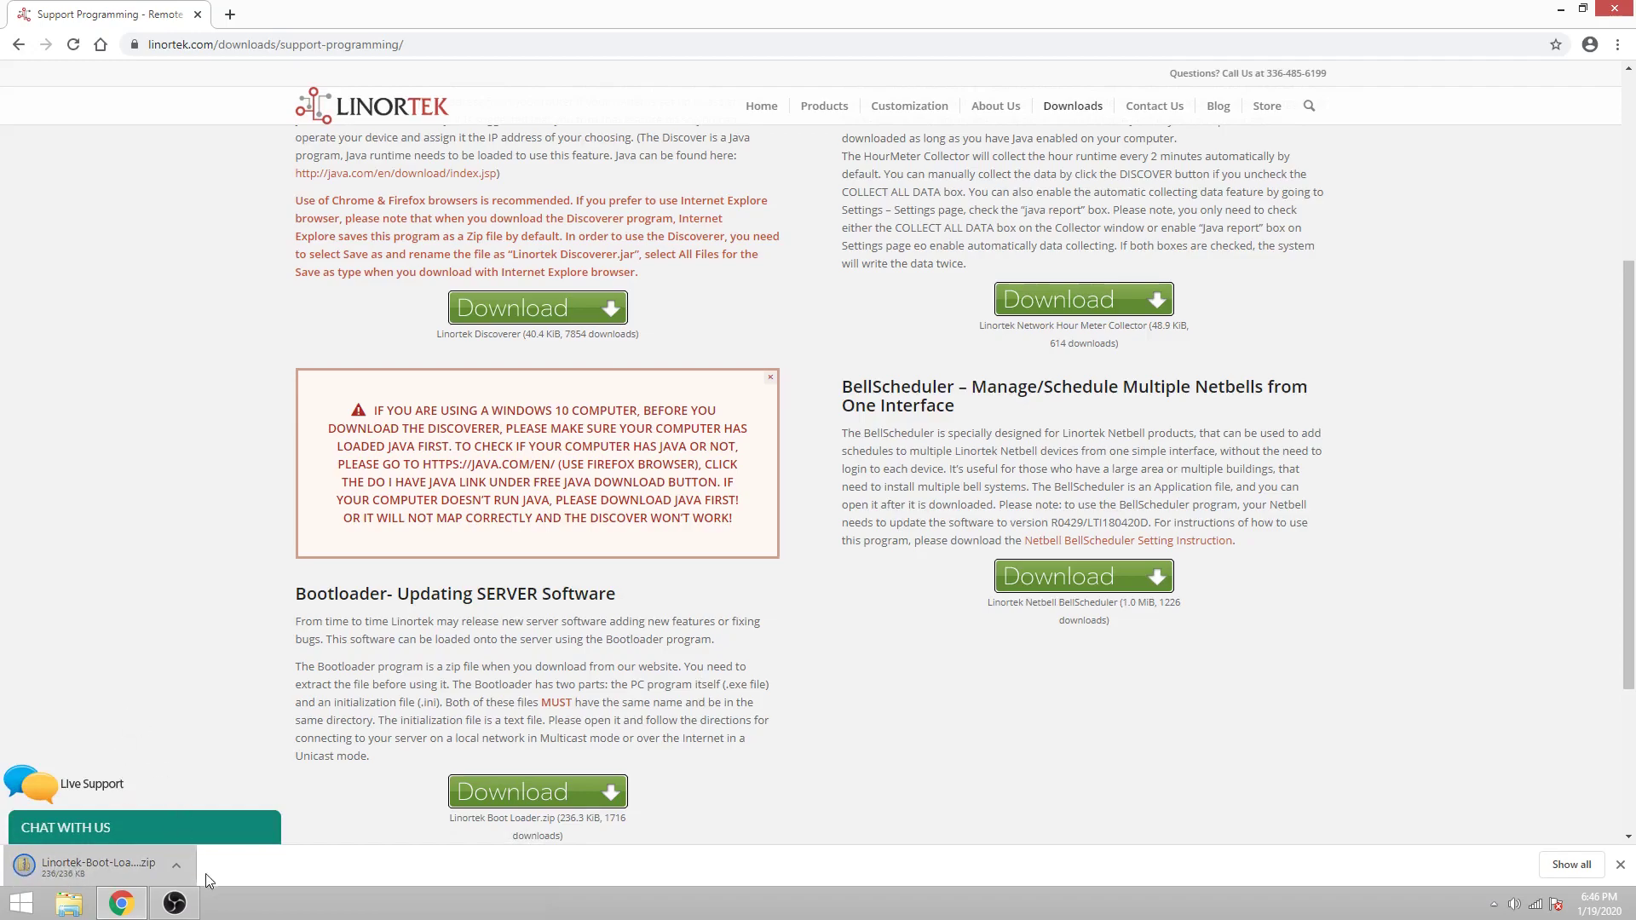
{"action": "left_click", "coordinate": [173, 869]}
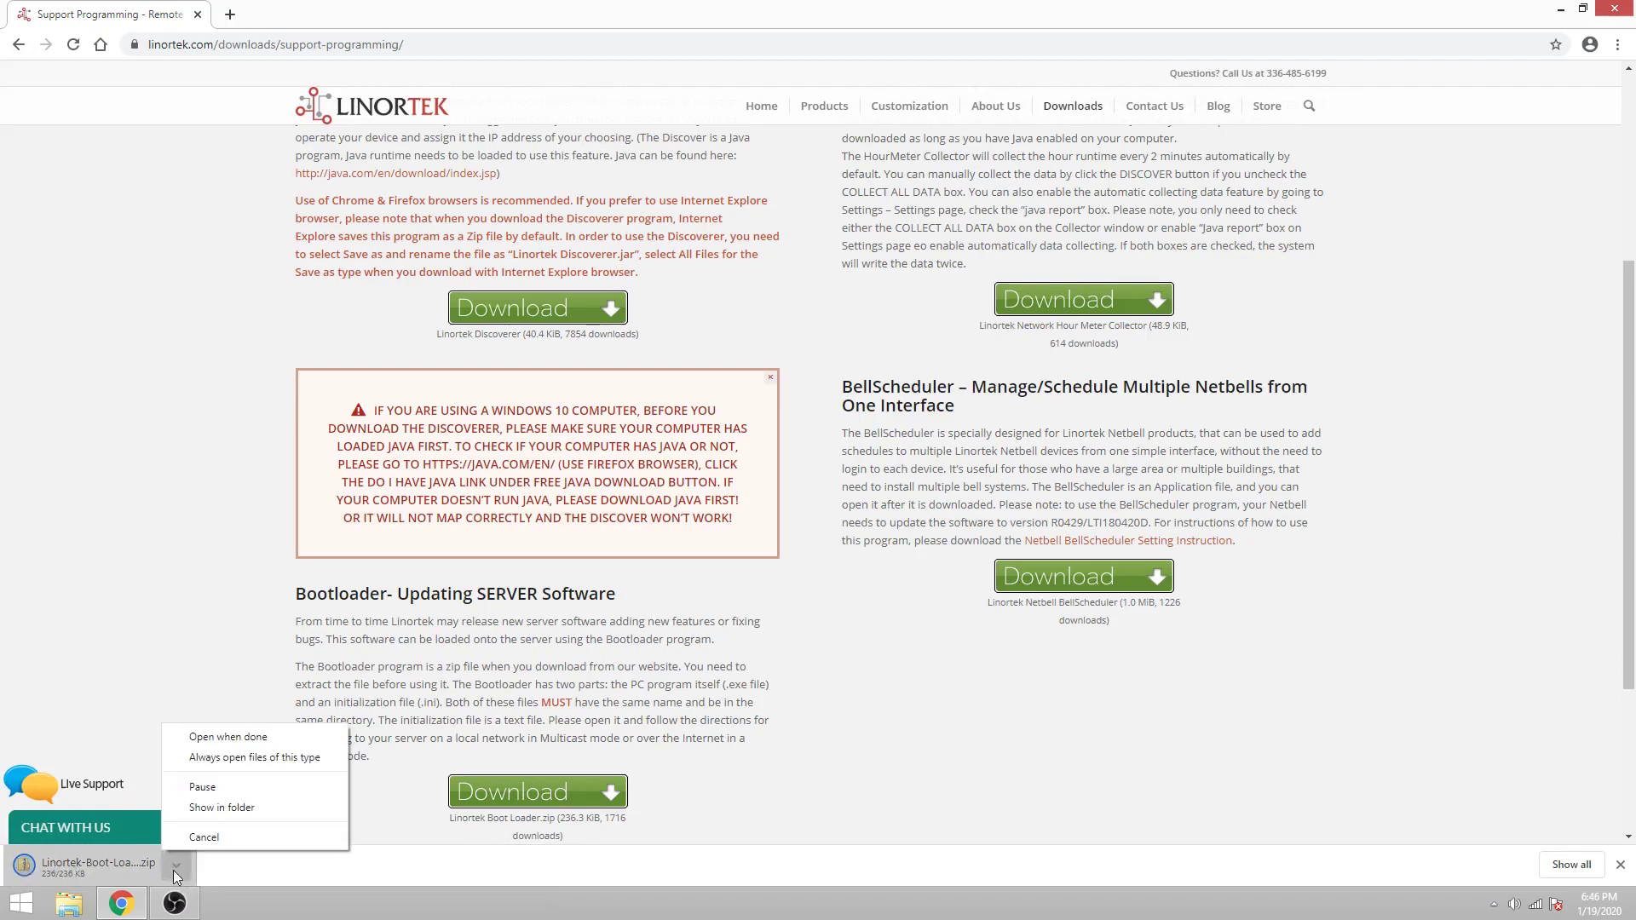
- Extract Linortek-Boot-Loader.zip into a Linortek-Boot-Loader folder in Downloads
{"action": "left_click", "coordinate": [249, 806]}
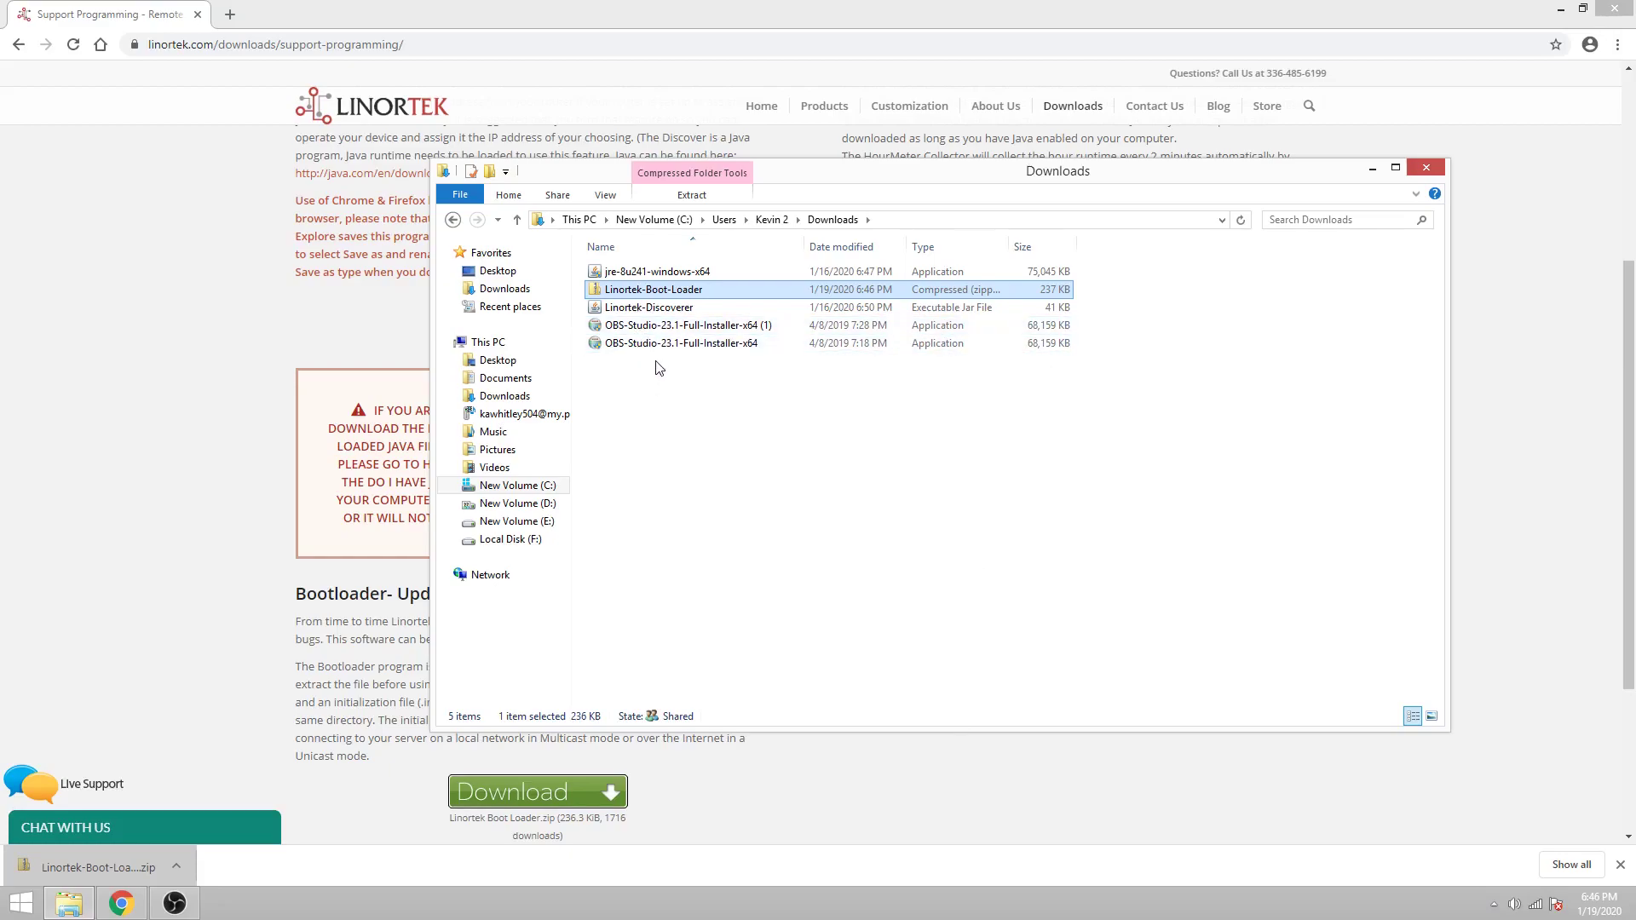
{"action": "double_click", "coordinate": [632, 292]}
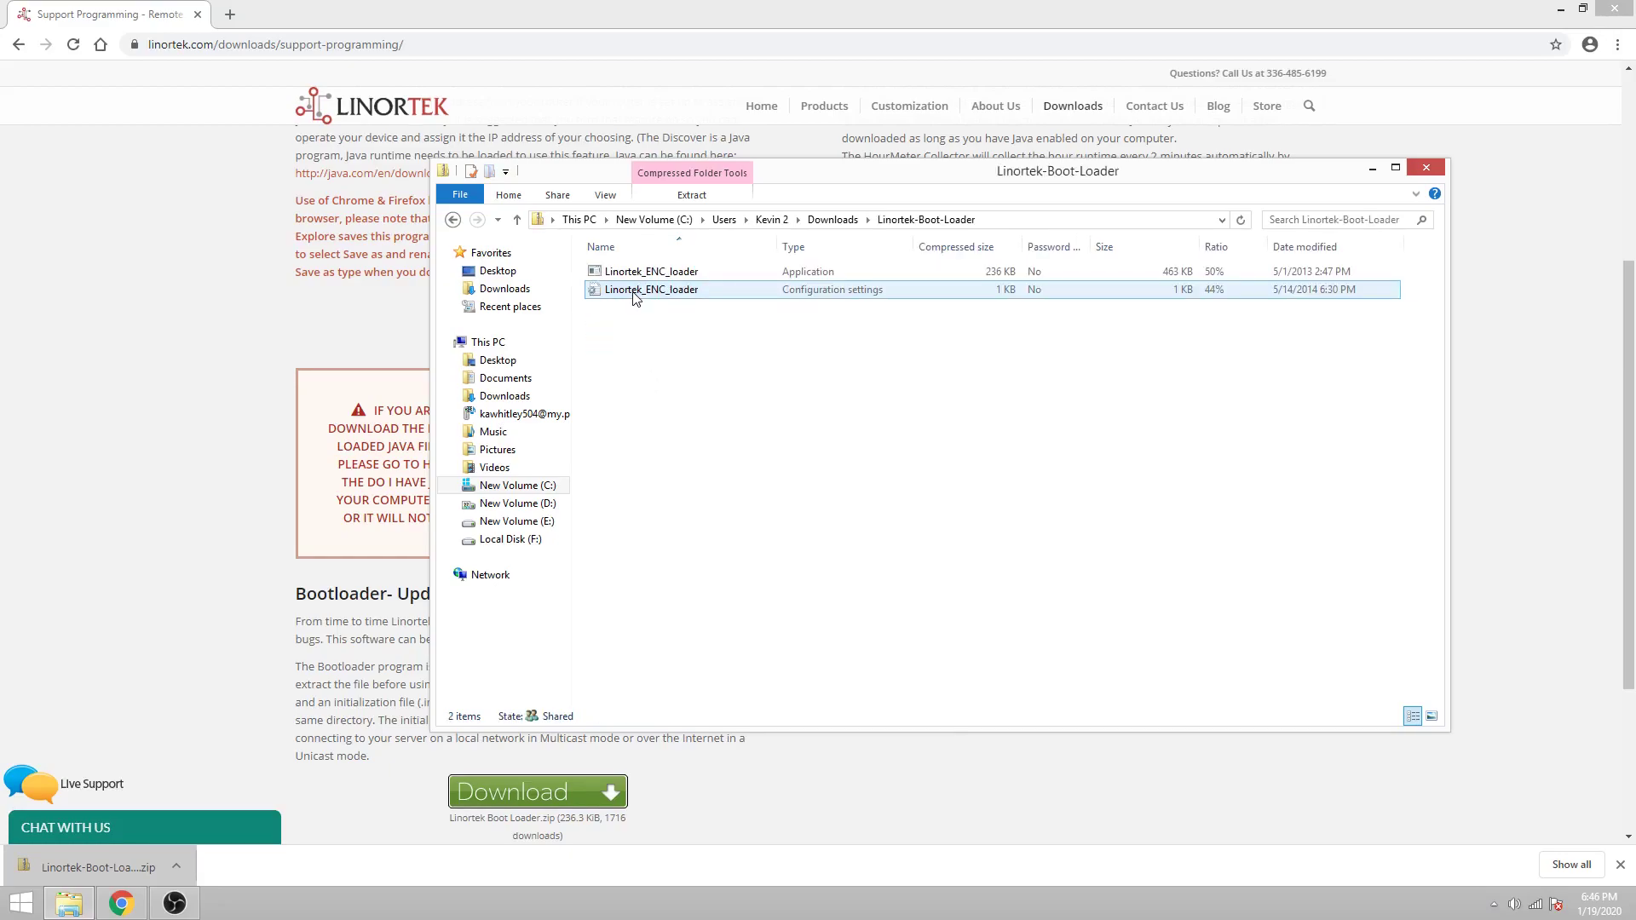
{"action": "double_click", "coordinate": [655, 275]}
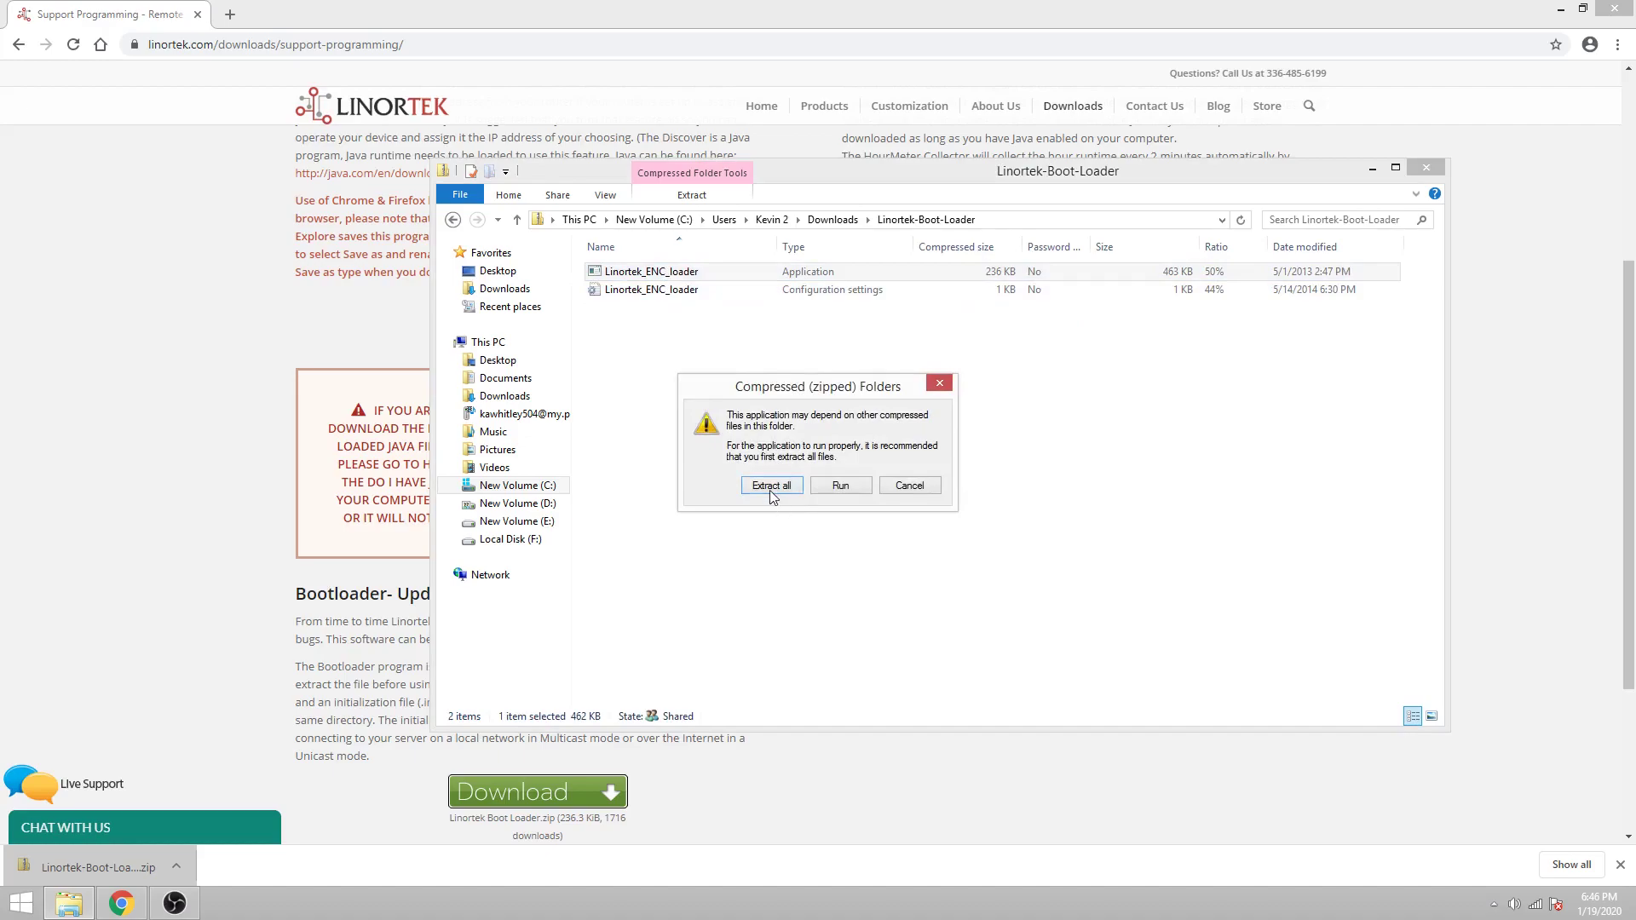
{"action": "left_click", "coordinate": [774, 488]}
{"action": "left_click", "coordinate": [989, 622]}
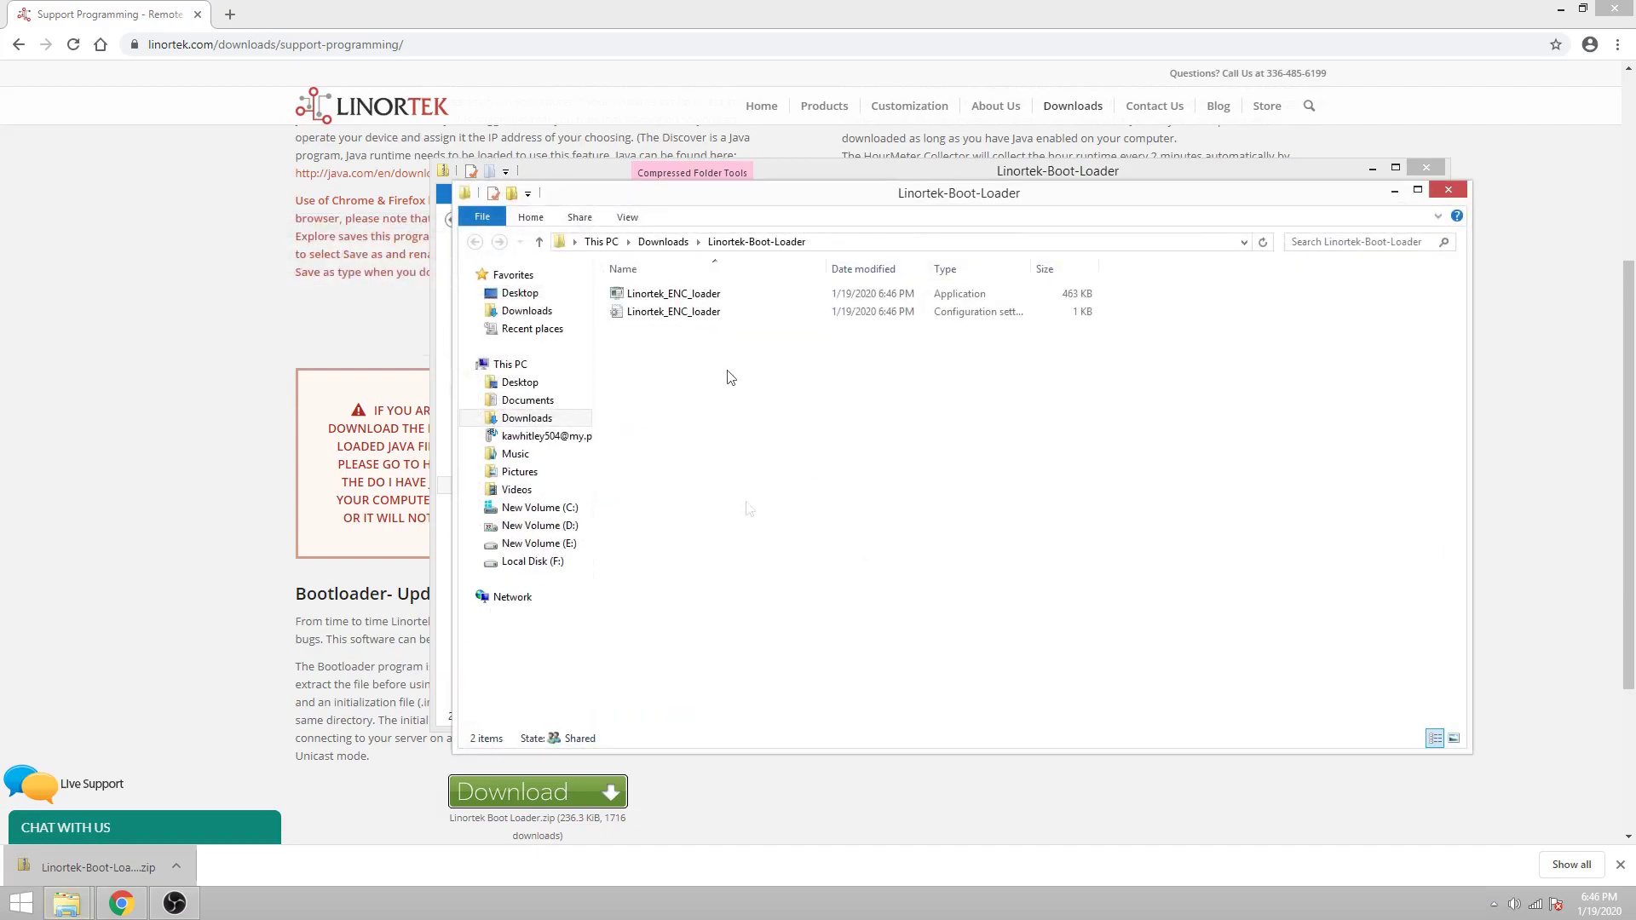
- Launch Linortek_ENC_loader (target 230.10.10.11) and minimise it to reveal the web page
{"action": "double_click", "coordinate": [673, 294]}
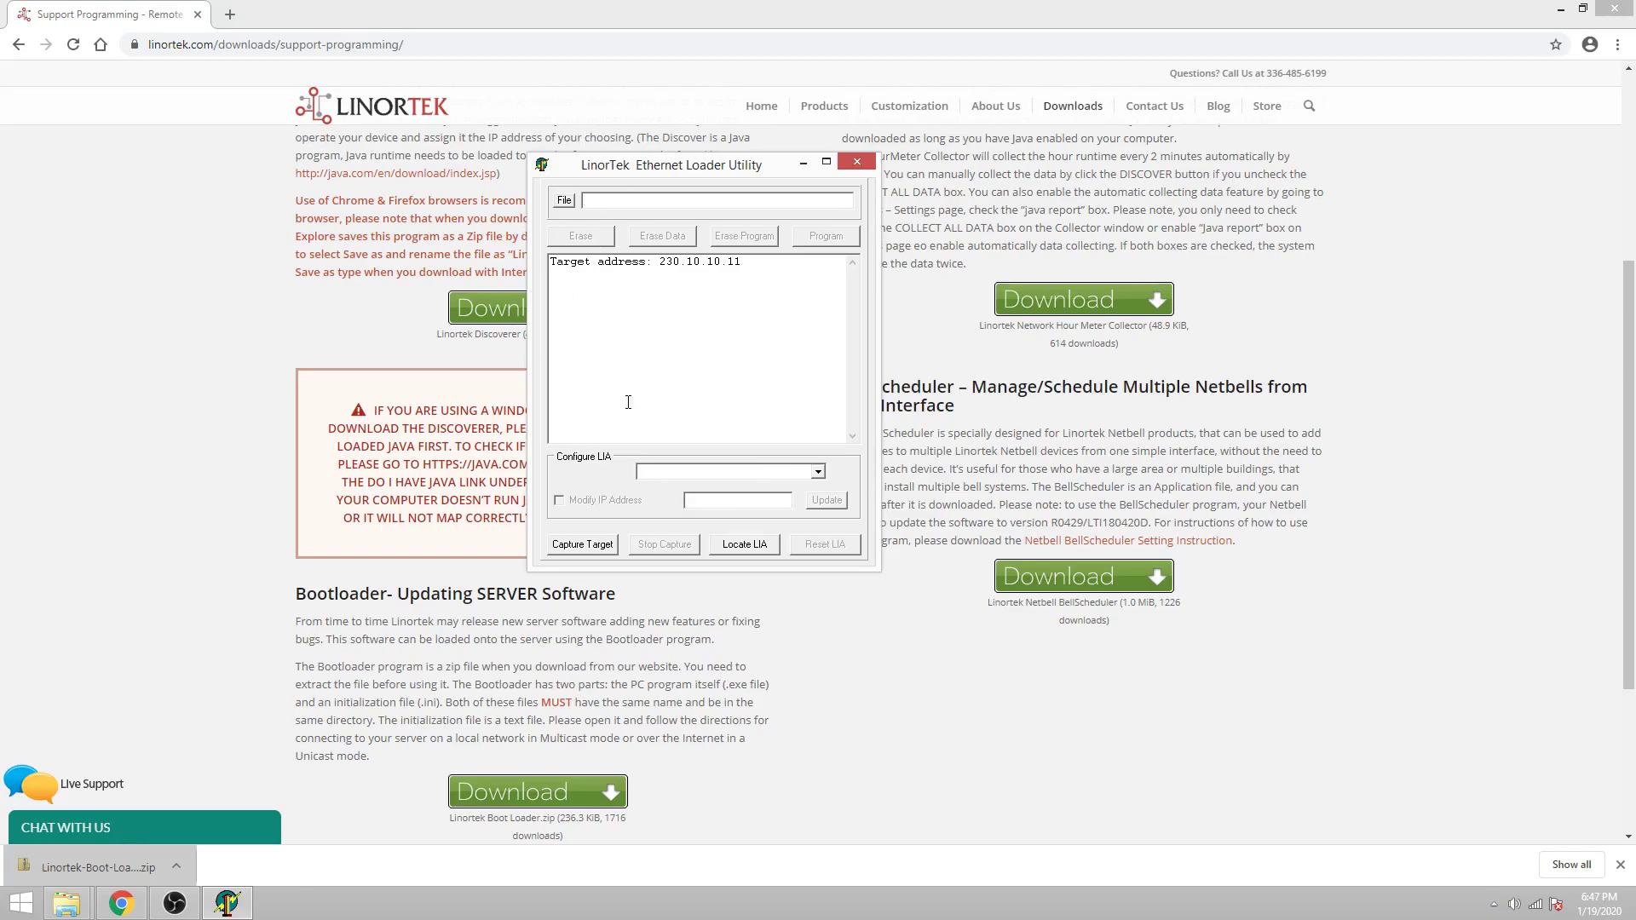
{"action": "left_click", "coordinate": [803, 164]}
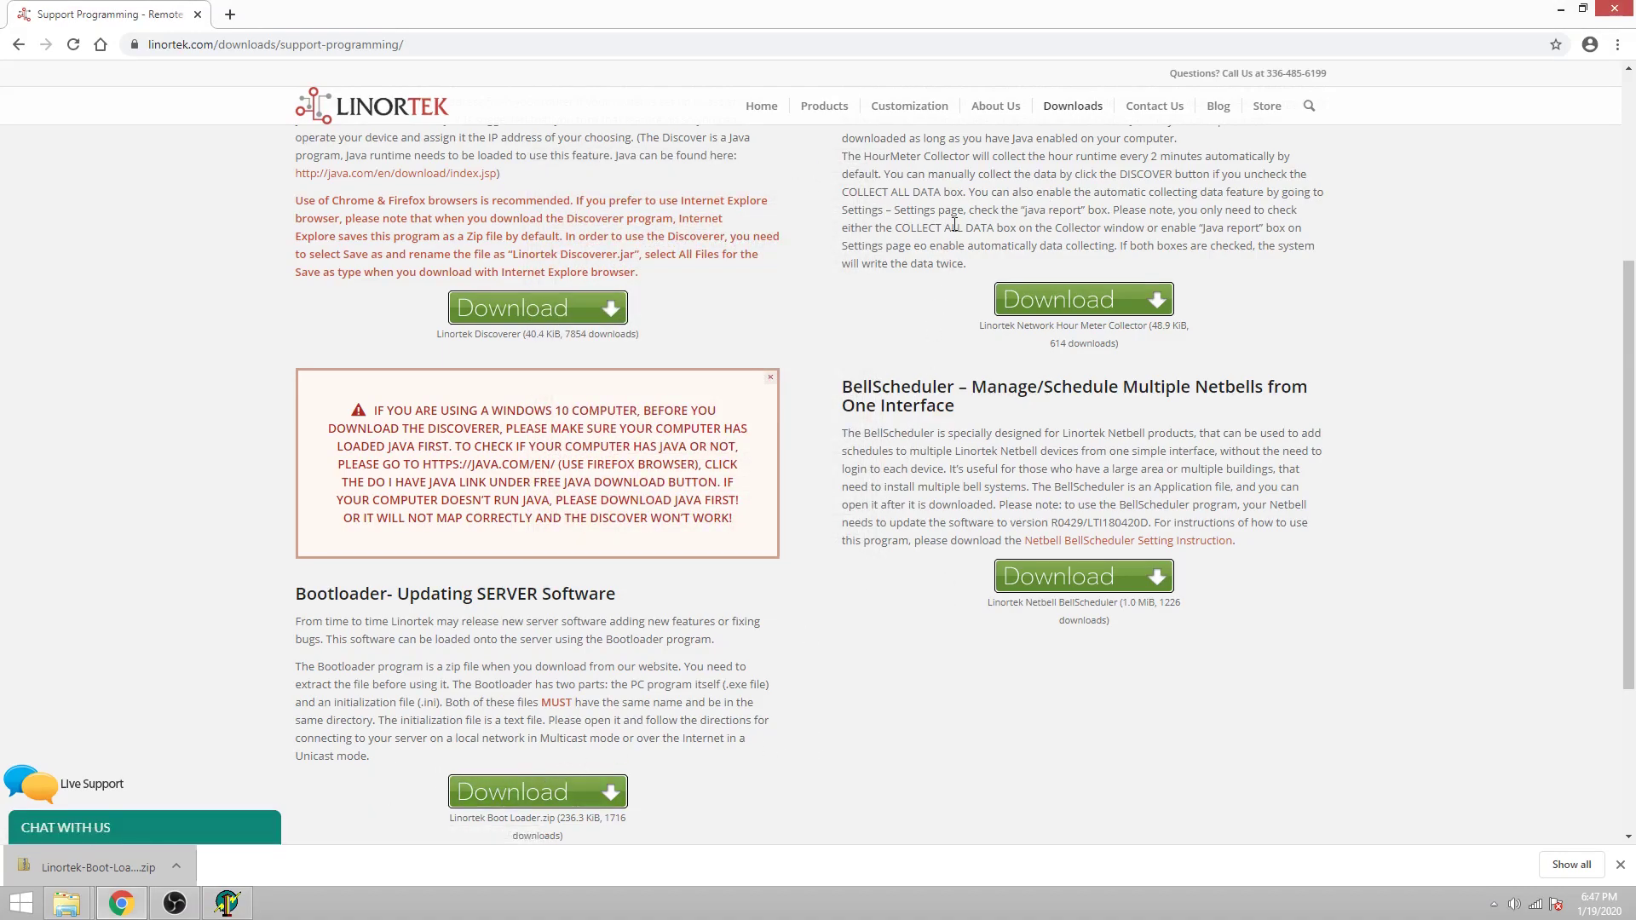
- Download the Netbell server software and Netbell webpage files from the Software Update page
{"action": "mouse_move", "coordinate": [1071, 109]}
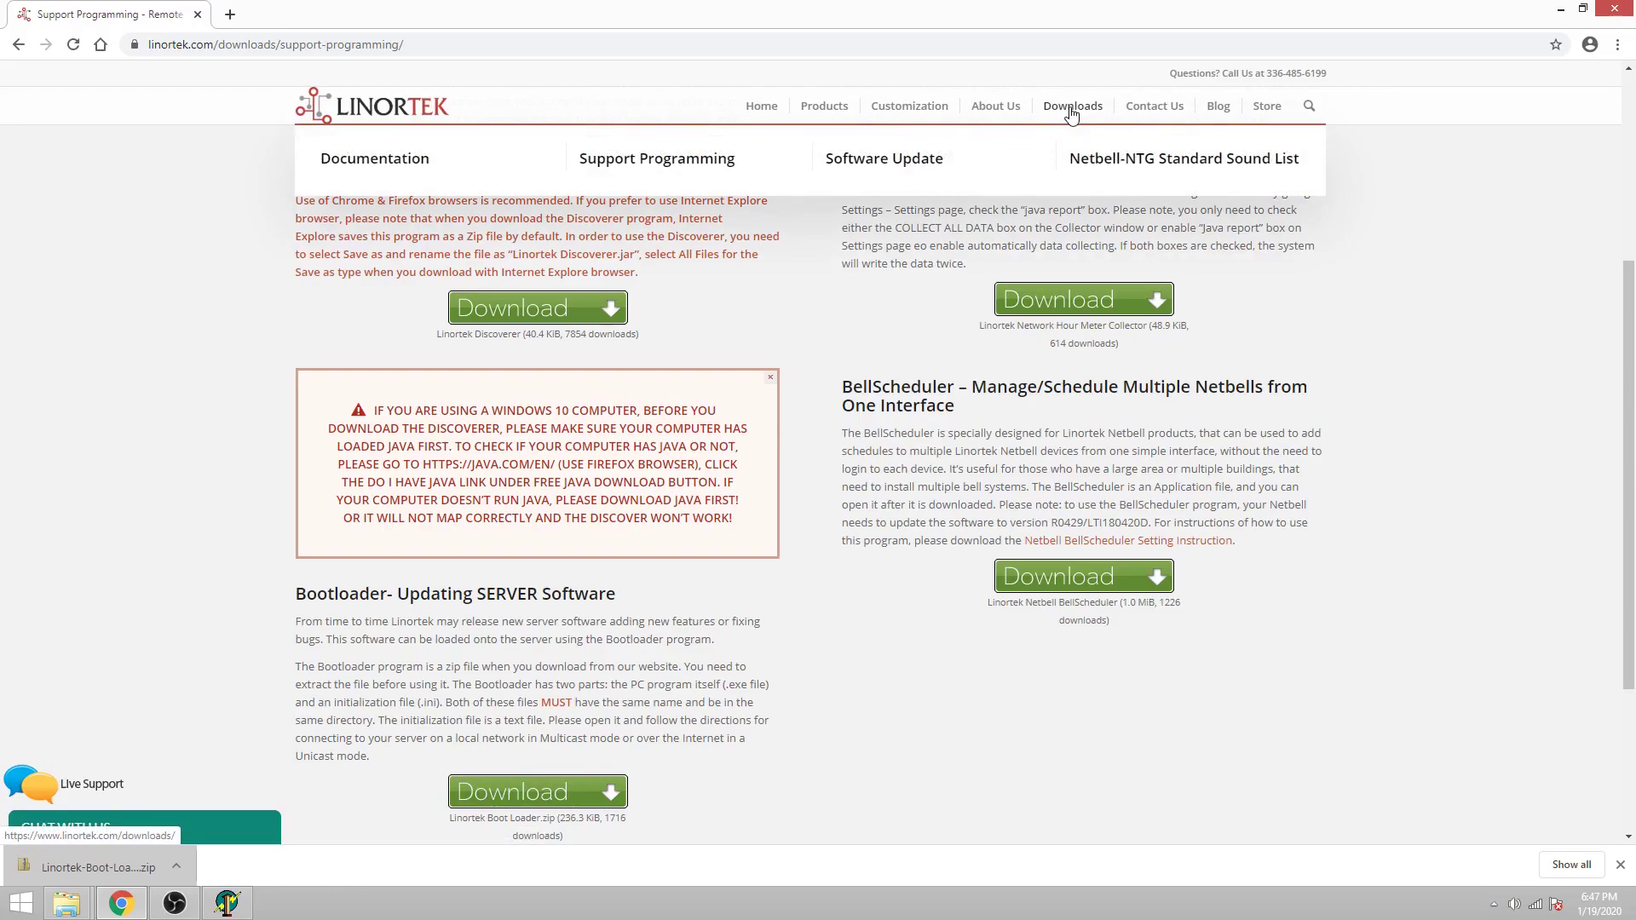
{"action": "left_click", "coordinate": [861, 169]}
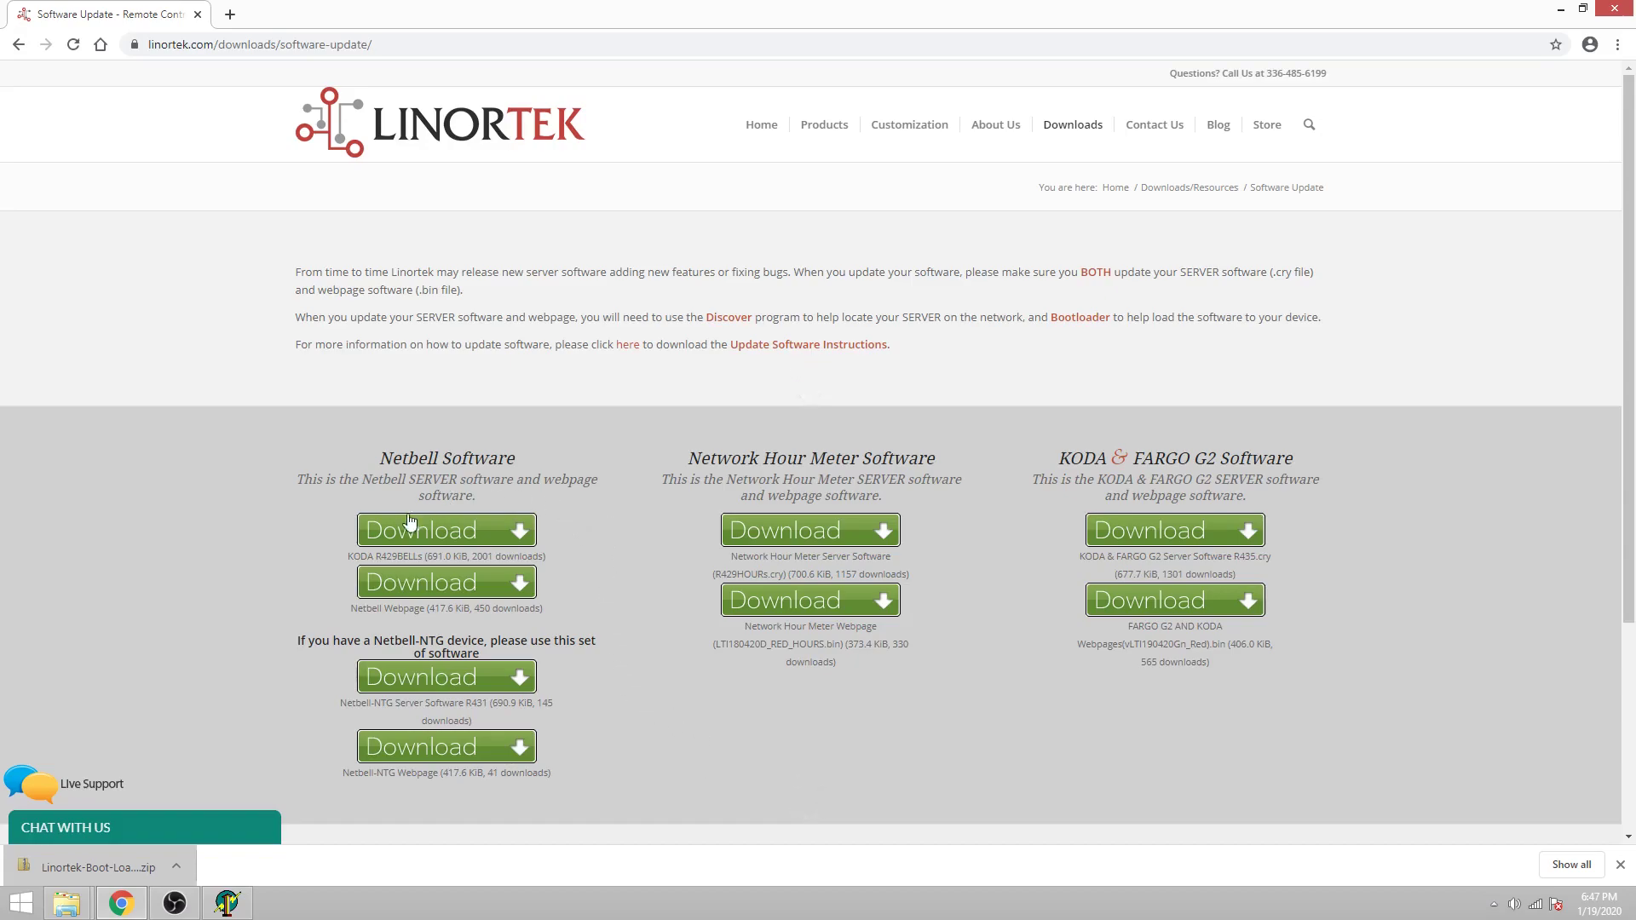
{"action": "left_click", "coordinate": [414, 560]}
{"action": "left_click", "coordinate": [454, 596]}
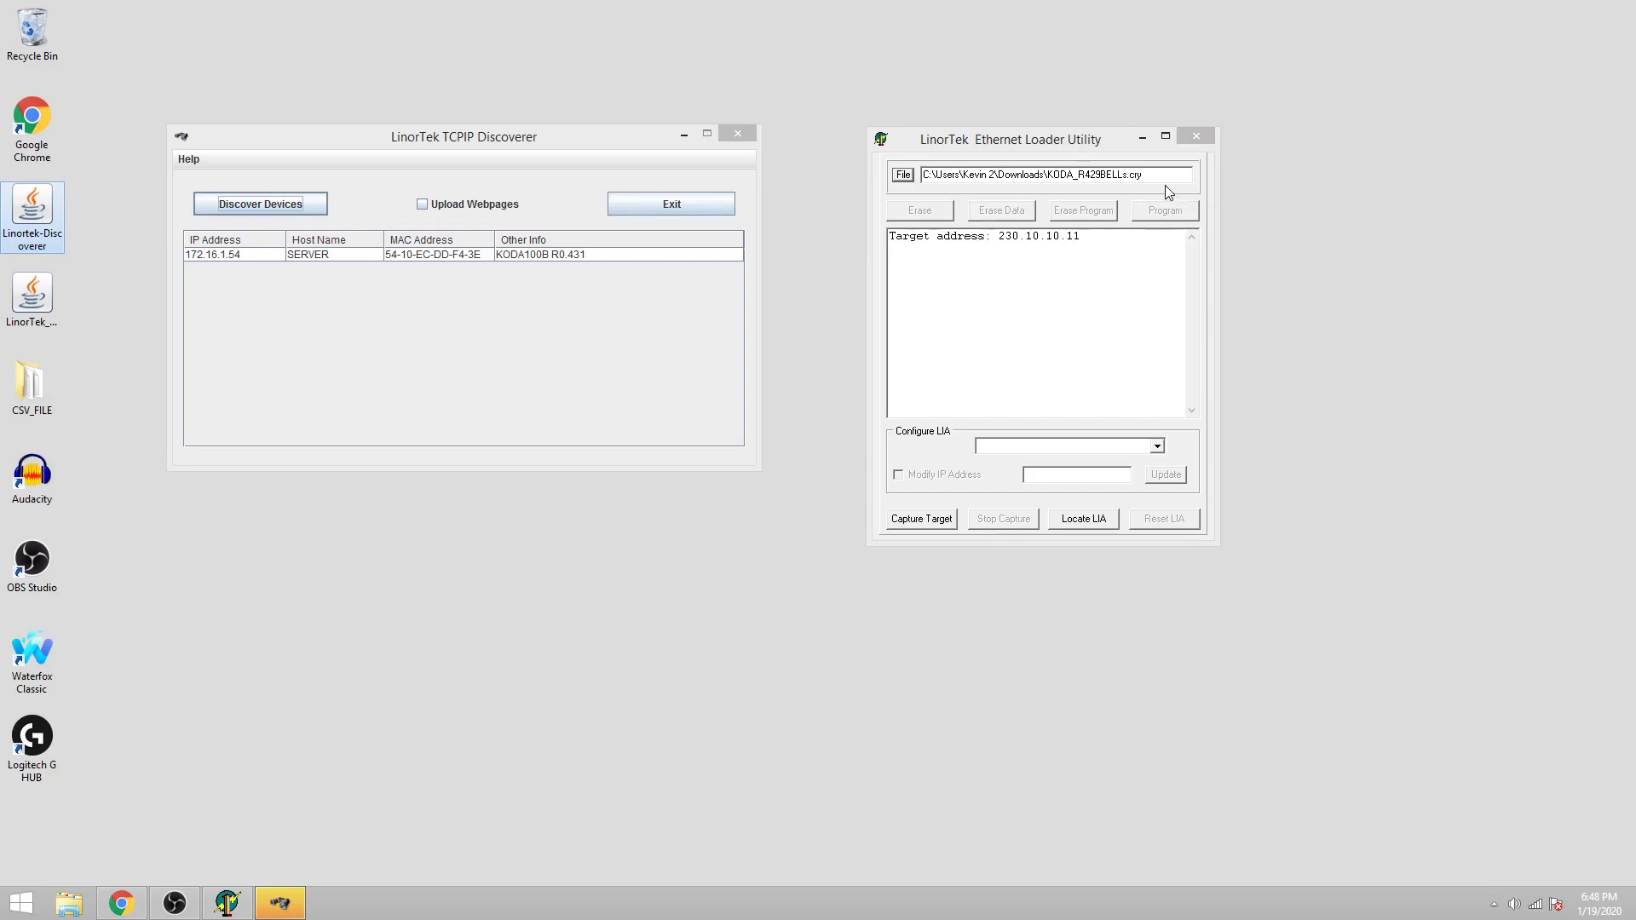
- Load KODA_R429BELLs.cry from Downloads as the firmware file
{"action": "left_click", "coordinate": [902, 174]}
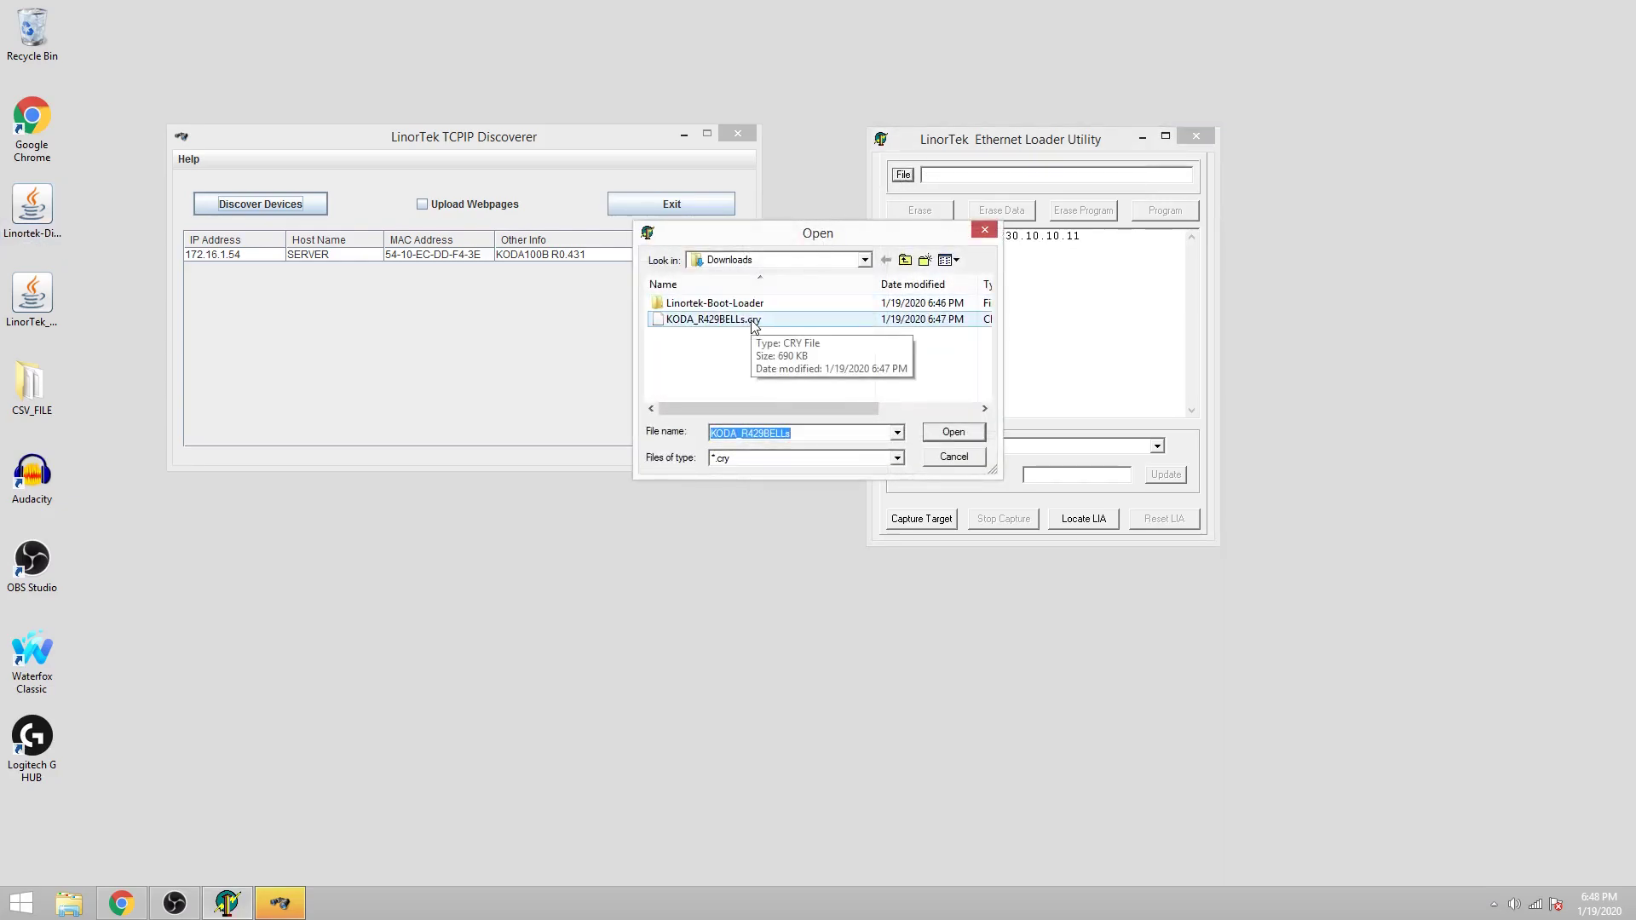
{"action": "left_click", "coordinate": [976, 433]}
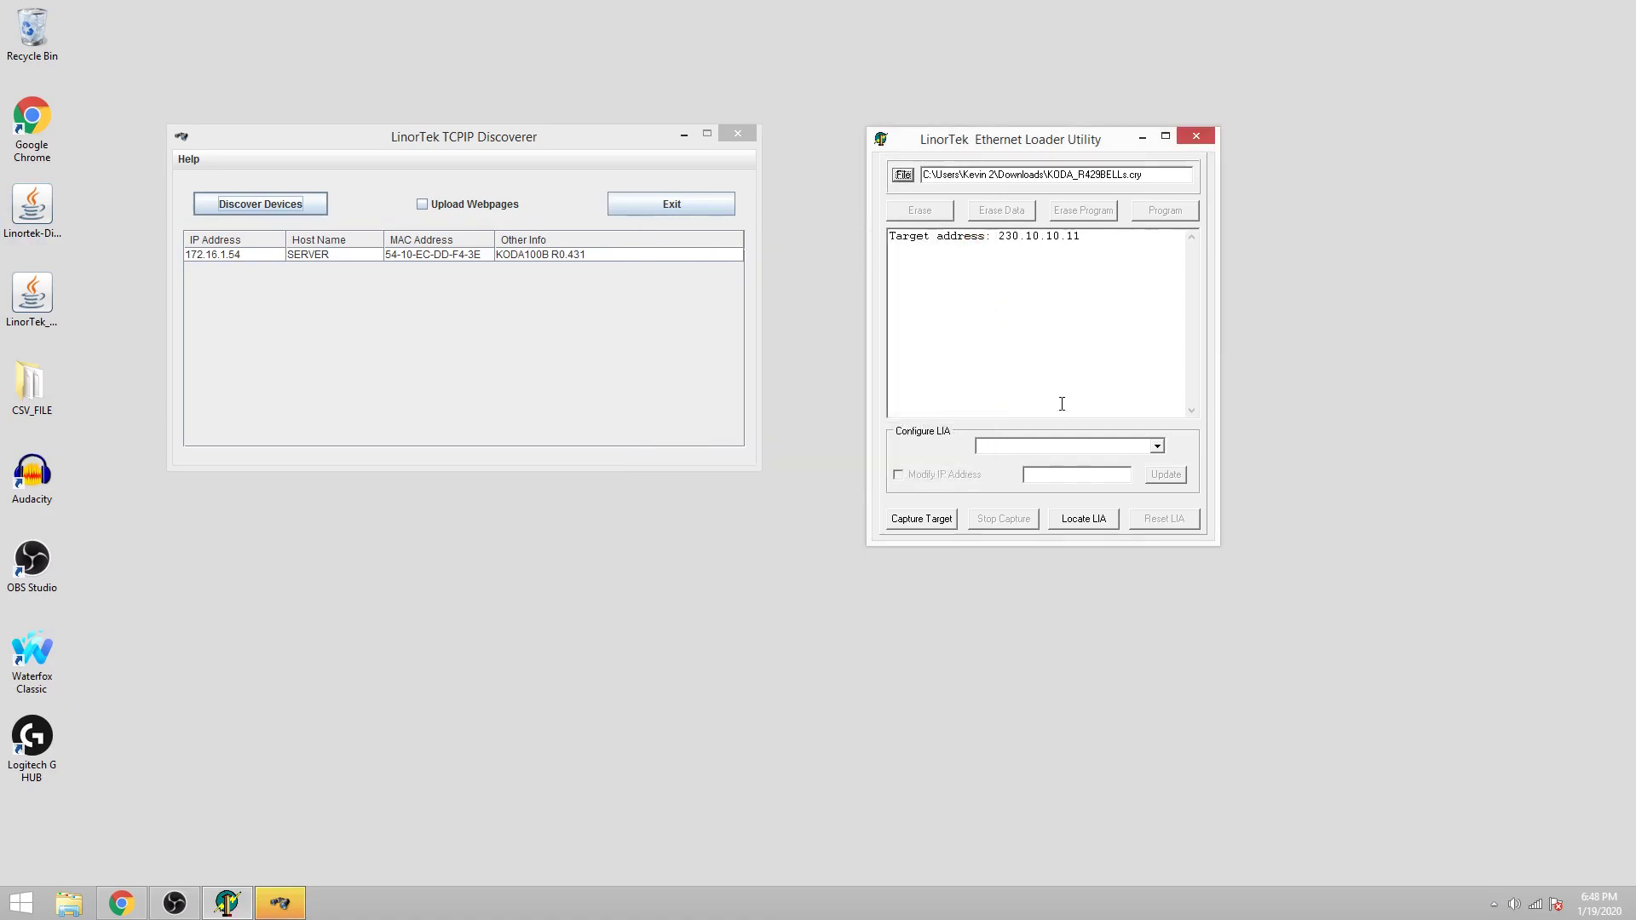
- Capture the target device until it shows LIA 3EF4 at 192.168.1.200 in loader mode
{"action": "left_click", "coordinate": [933, 521]}
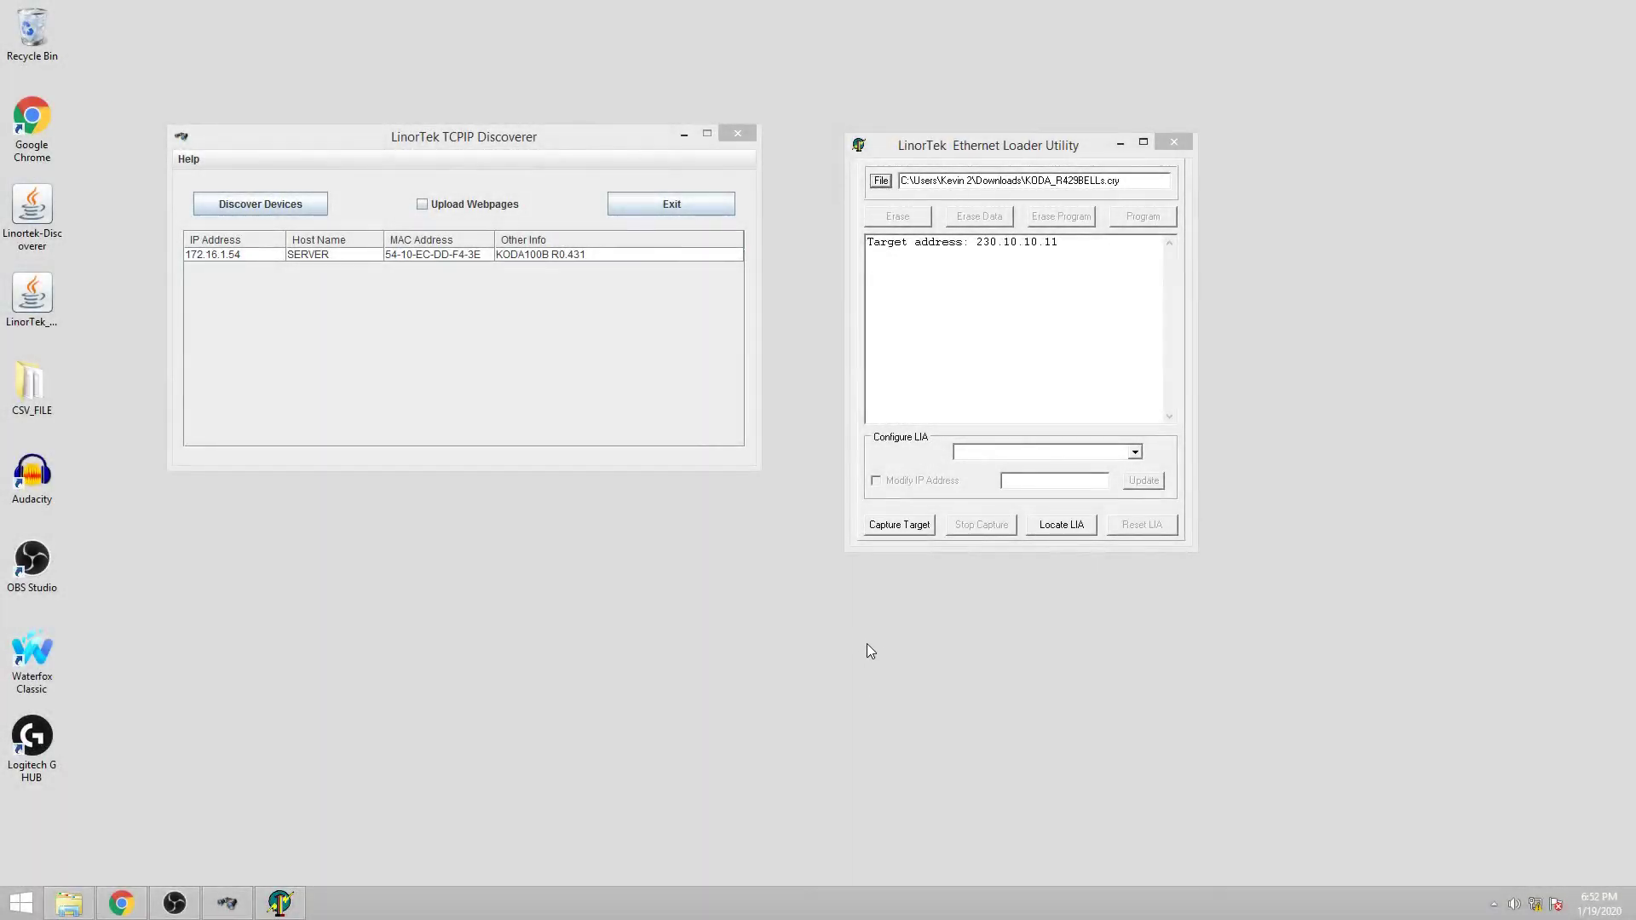
{"action": "left_click", "coordinate": [912, 530]}
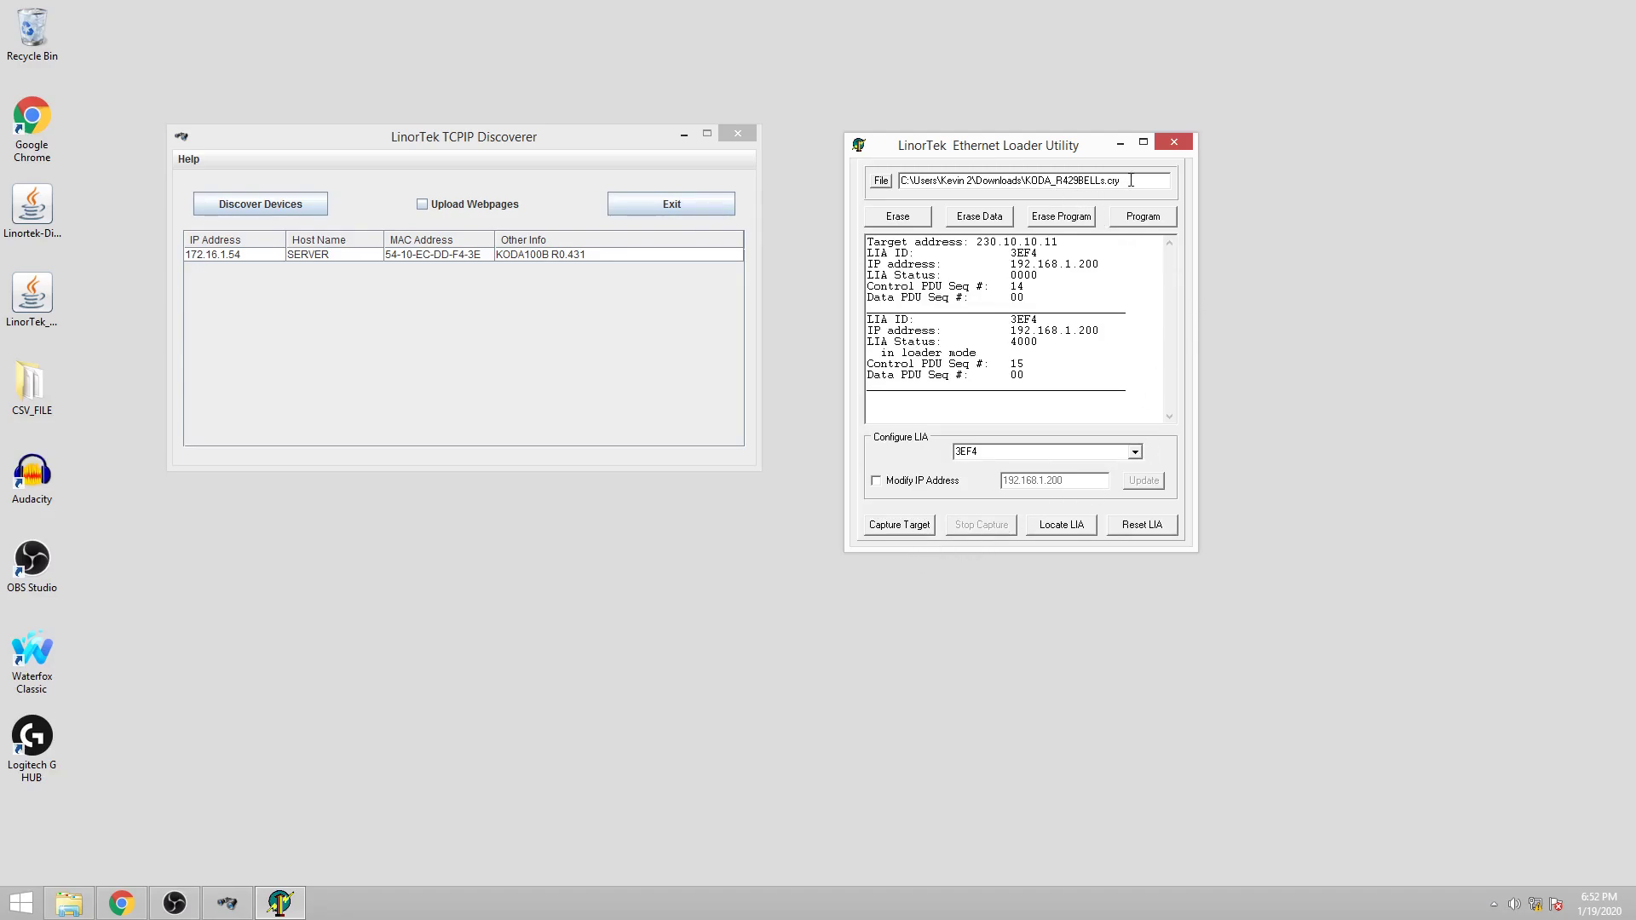
- Program KODA_R429BELLs.cry into the device, confirm Programming Complete, then reset the LIA
{"action": "left_click", "coordinate": [1146, 223]}
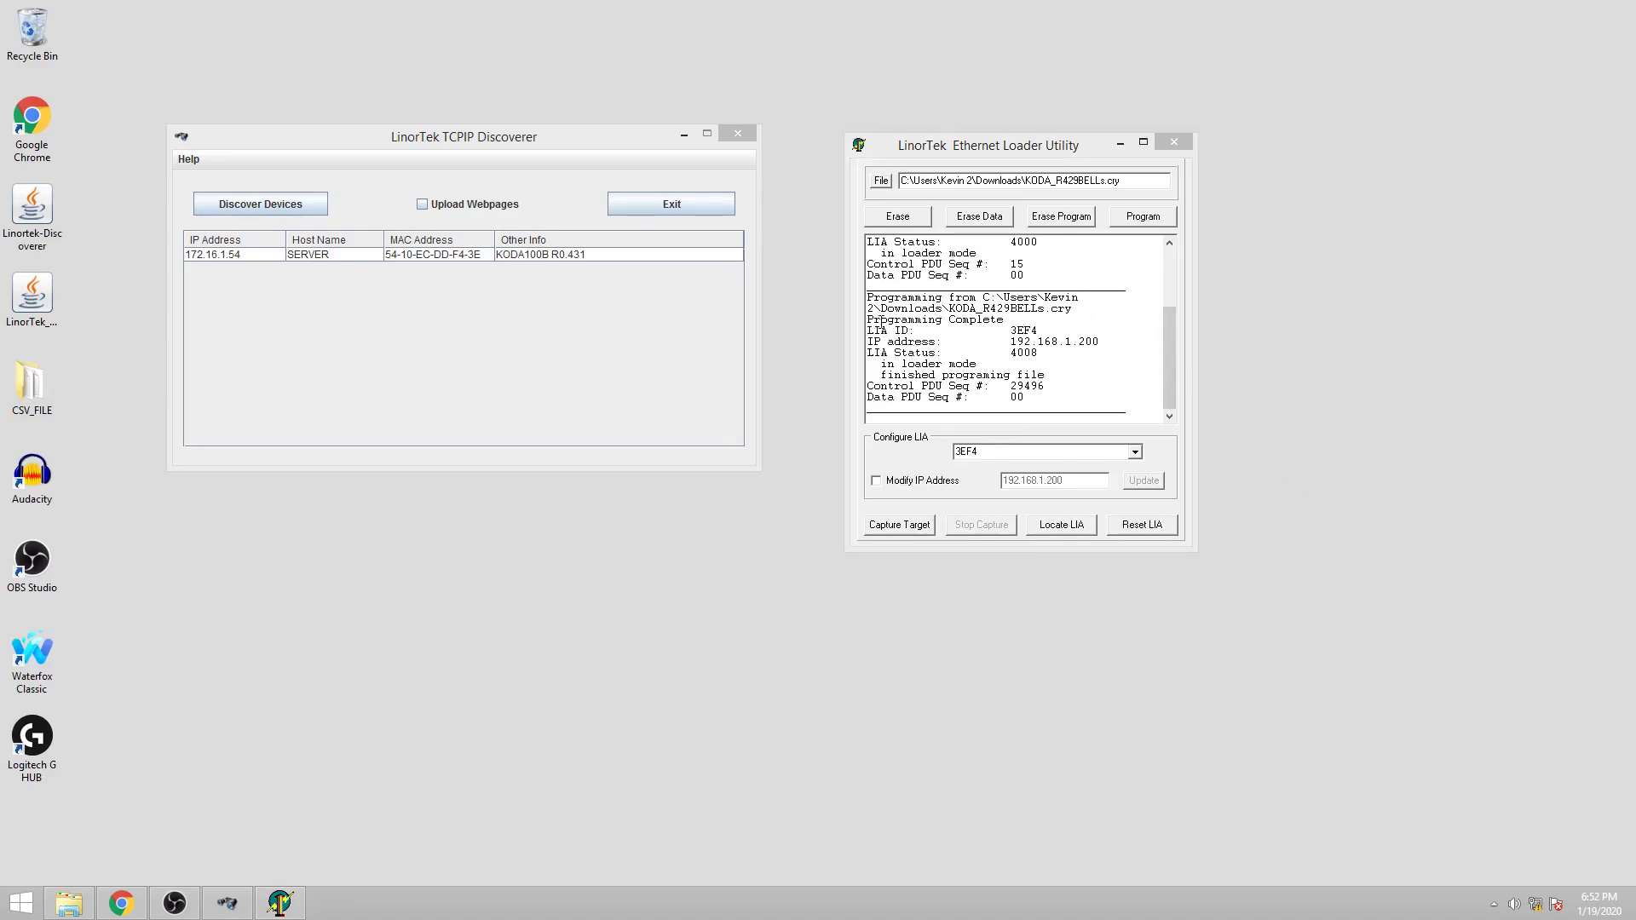
{"action": "left_click_drag", "start_coordinate": [868, 320], "coordinate": [1025, 397]}
{"action": "left_click", "coordinate": [1044, 375]}
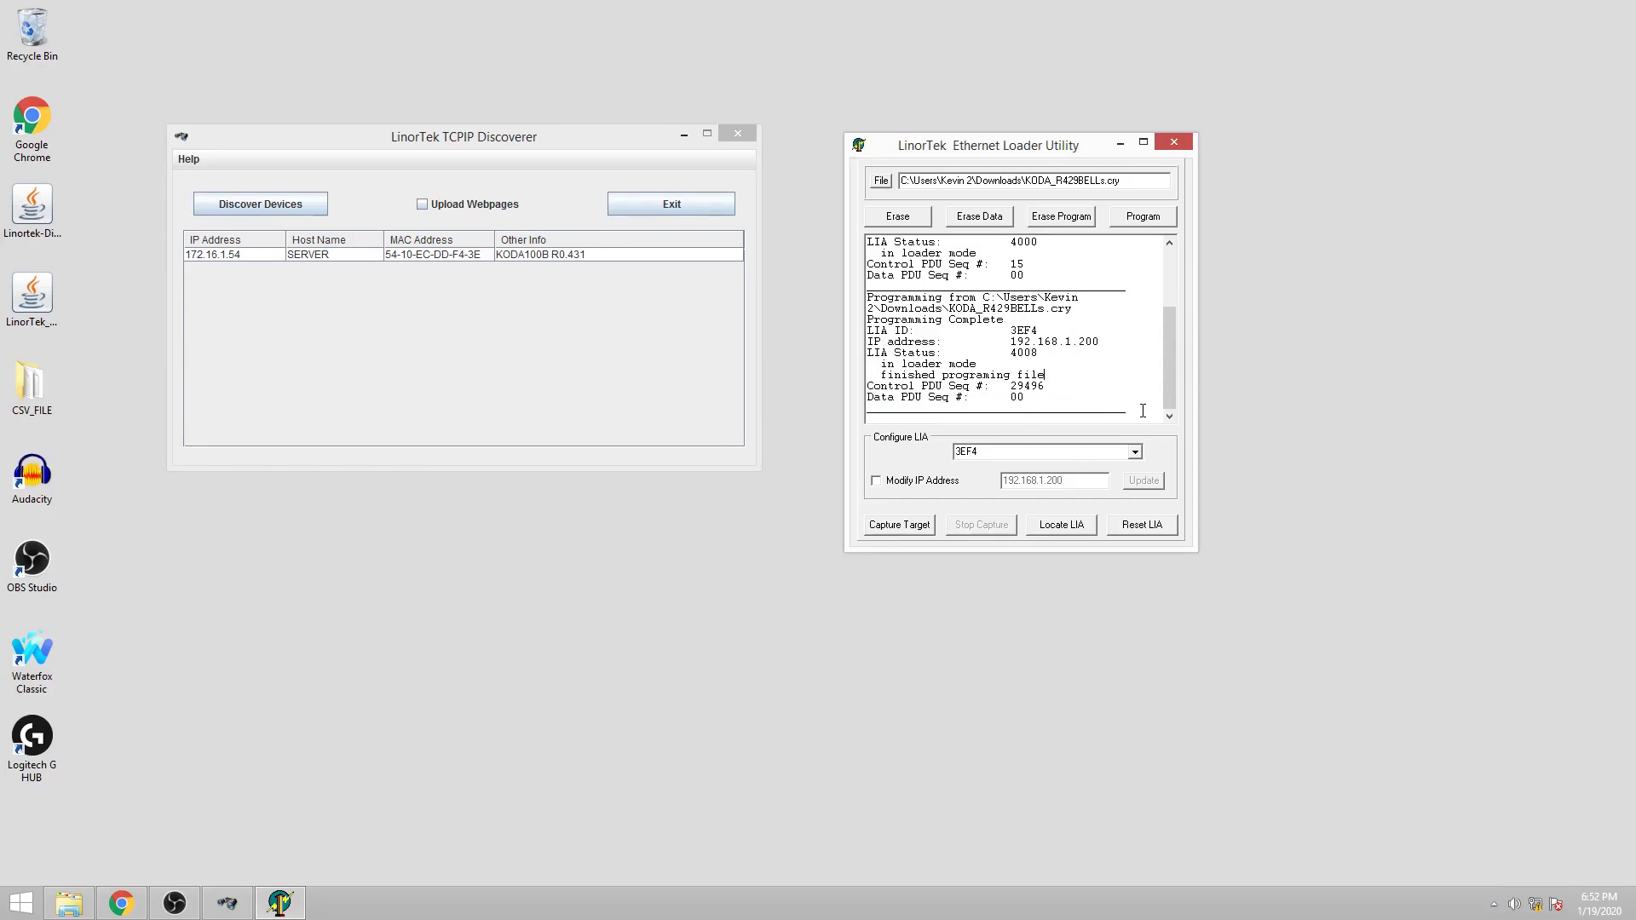
{"action": "left_click", "coordinate": [1156, 527]}
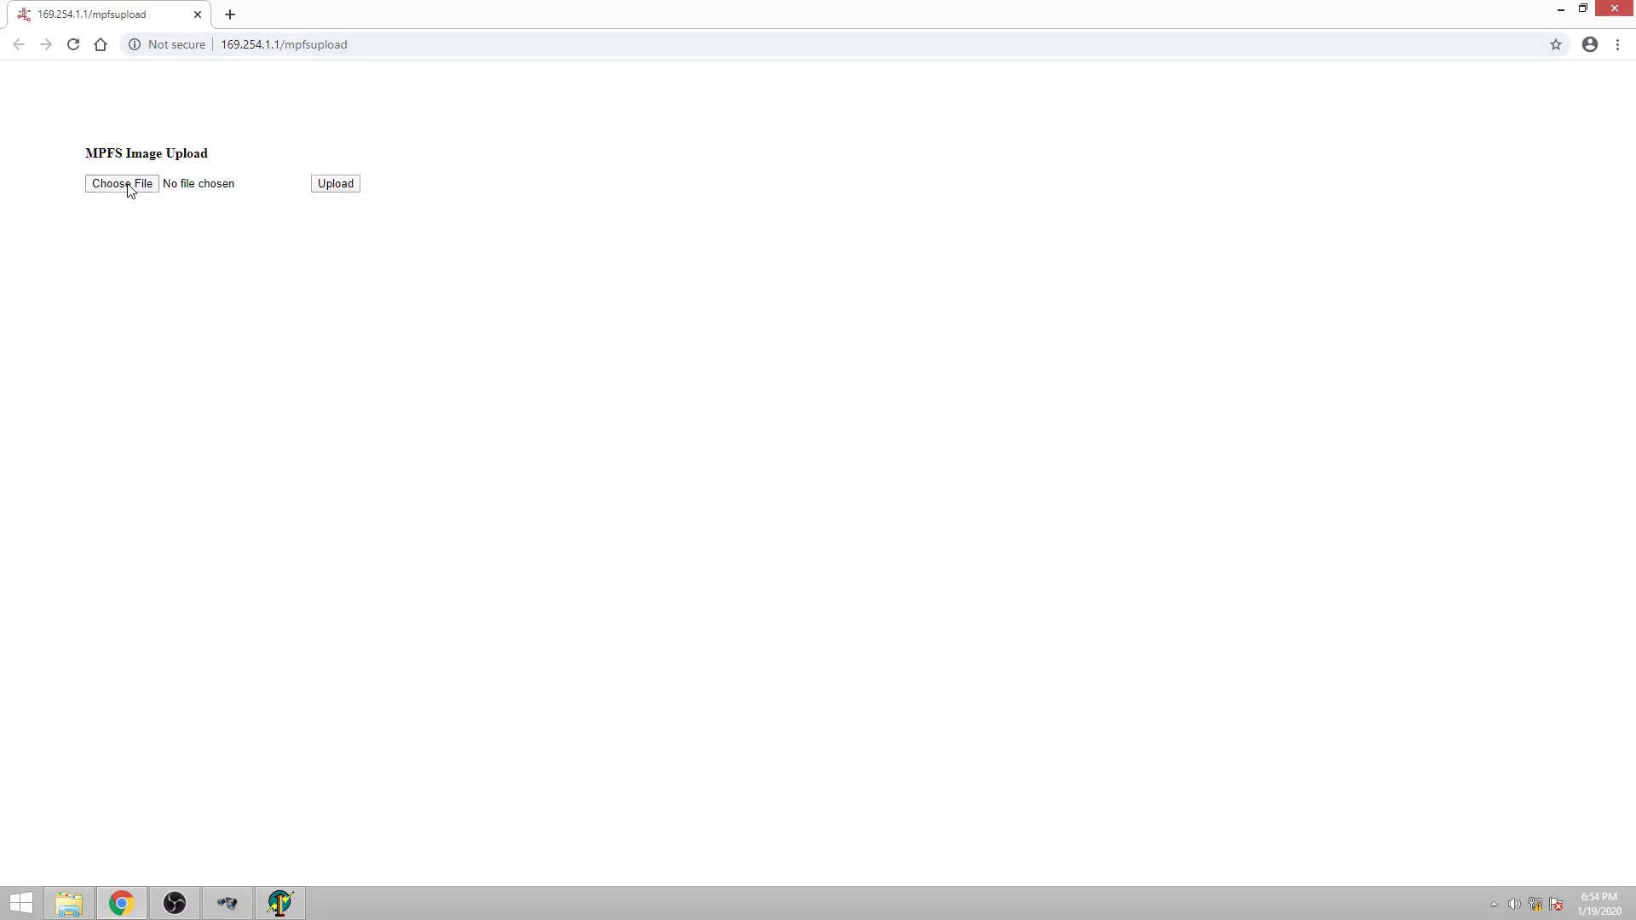
- Upload LTI180420D_RED.bin from Downloads on the device's MPFS Image Upload page
{"action": "left_click", "coordinate": [128, 183]}
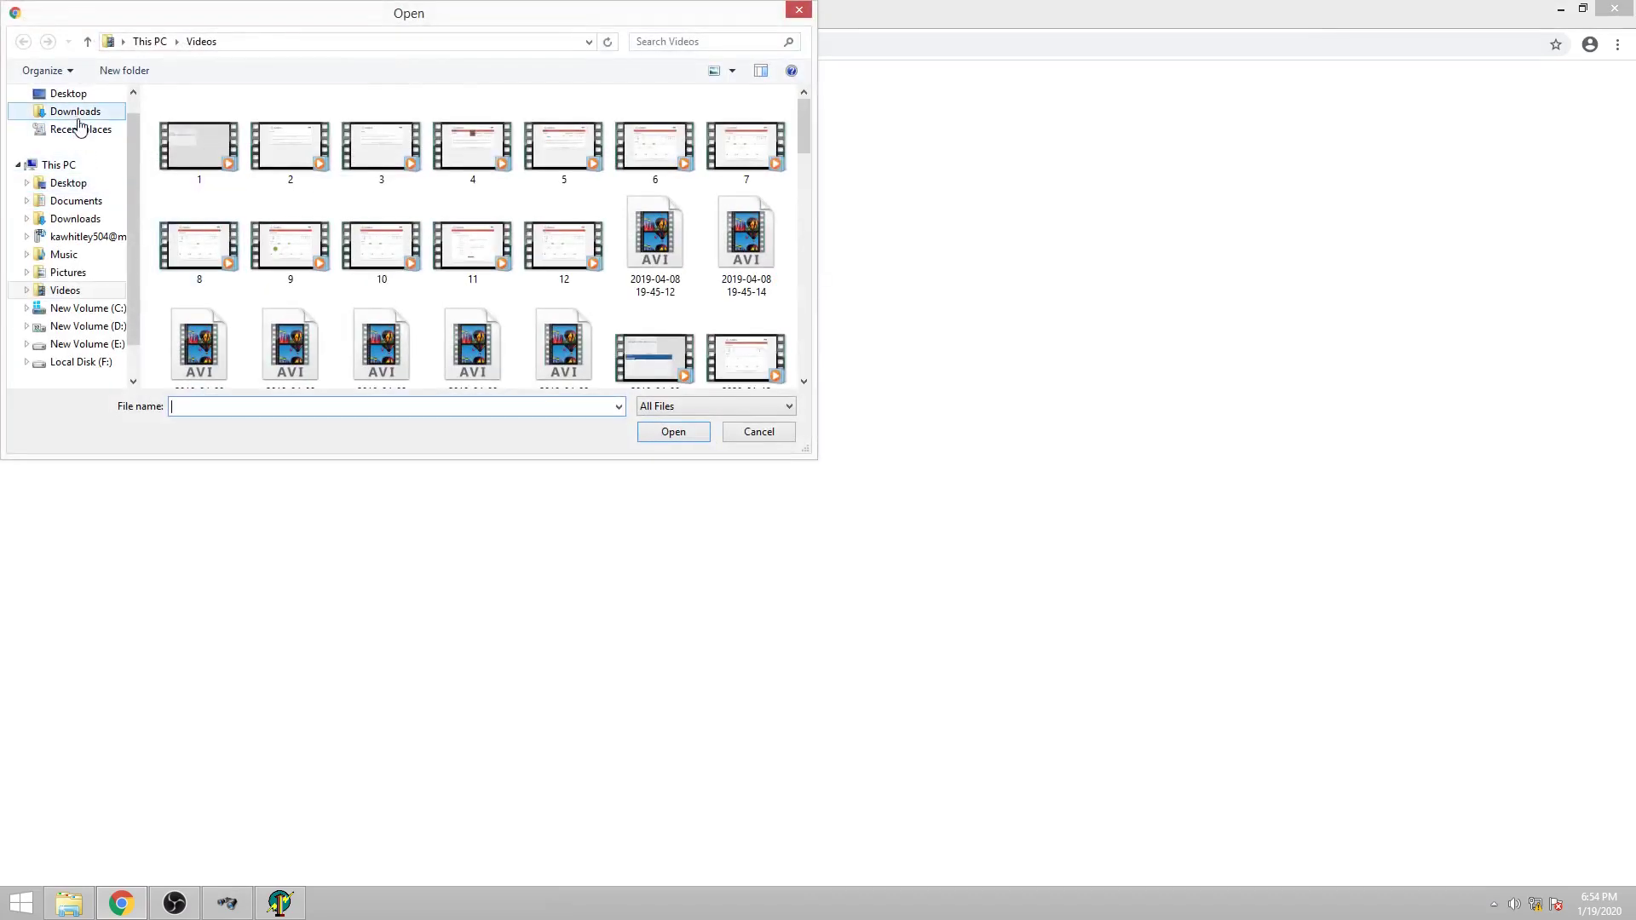
{"action": "left_click", "coordinate": [81, 129]}
{"action": "double_click", "coordinate": [245, 126]}
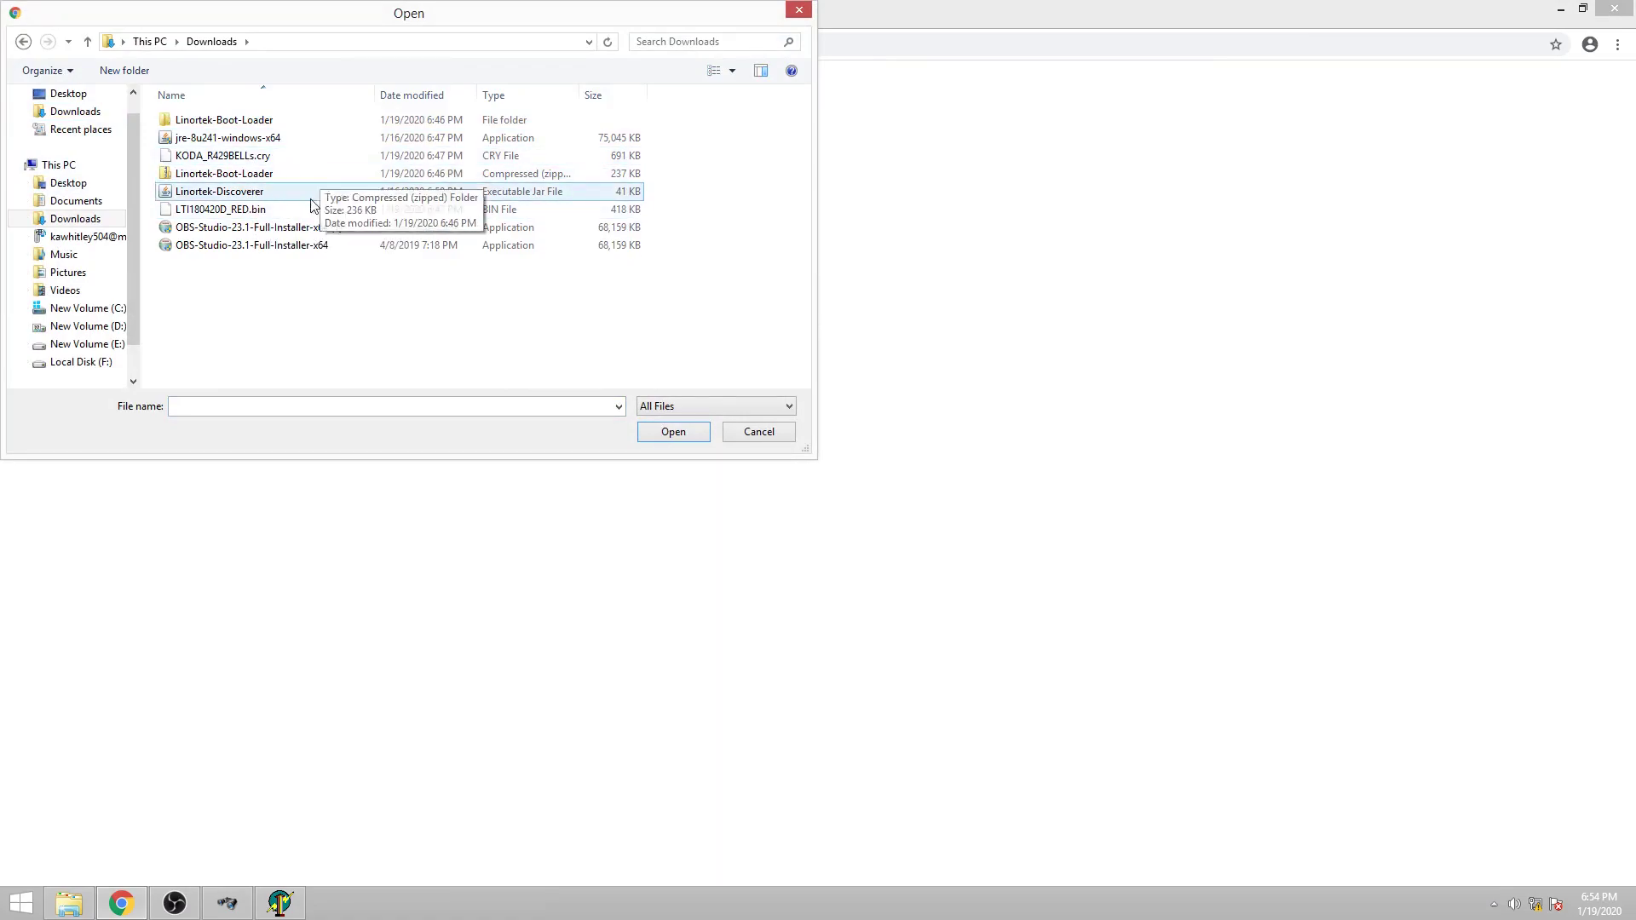
{"action": "double_click", "coordinate": [283, 213]}
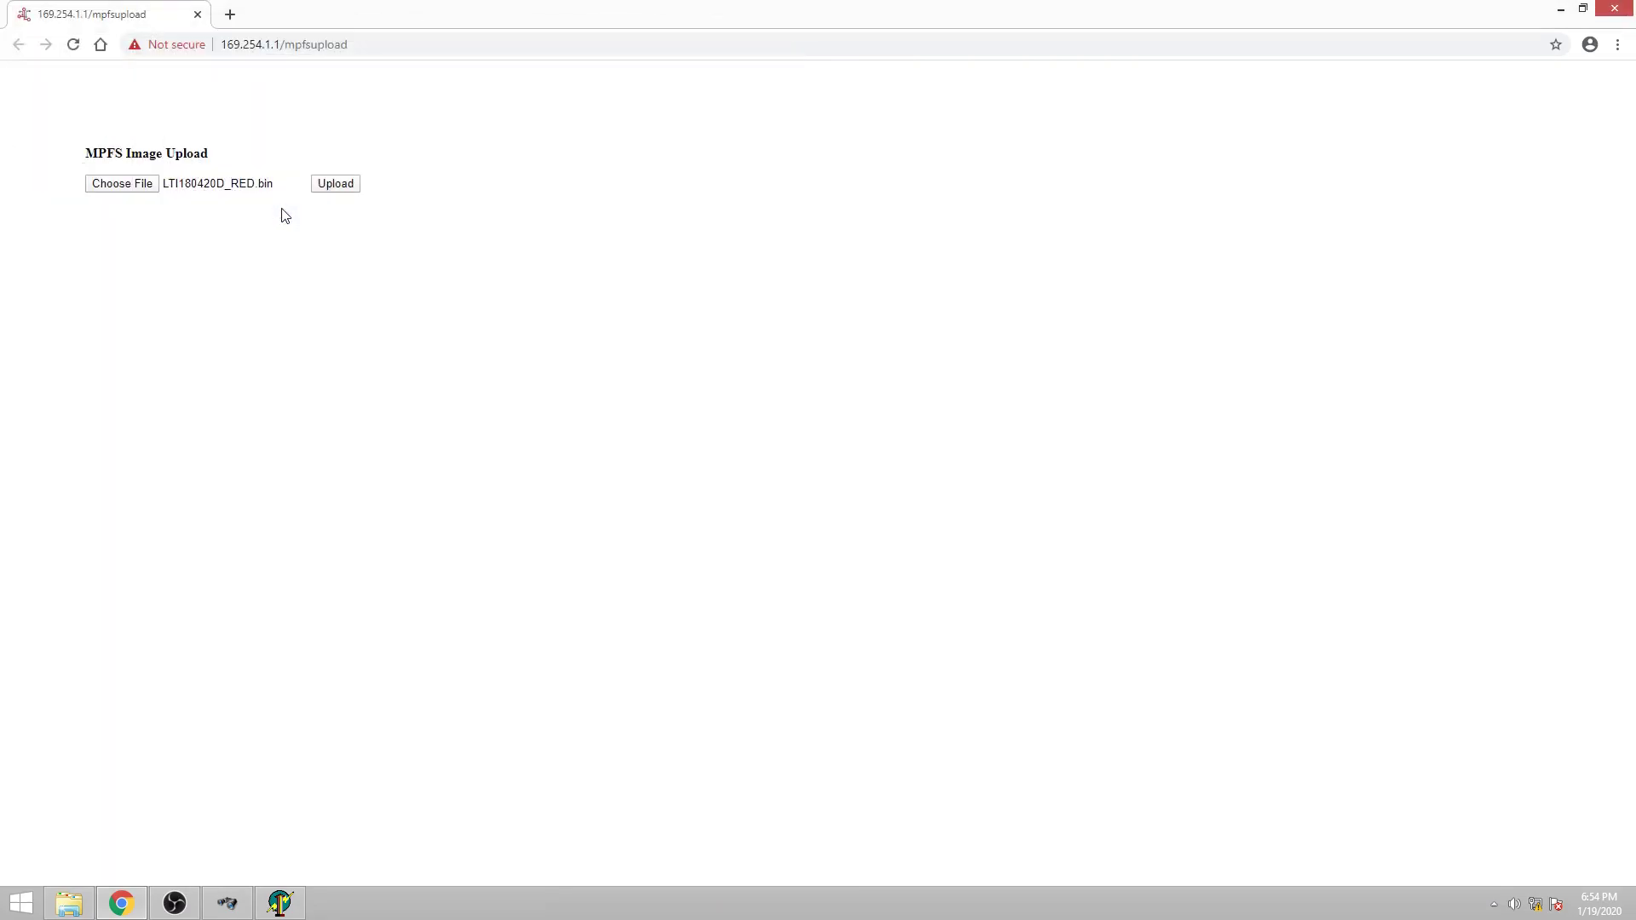
{"action": "left_click", "coordinate": [353, 186]}
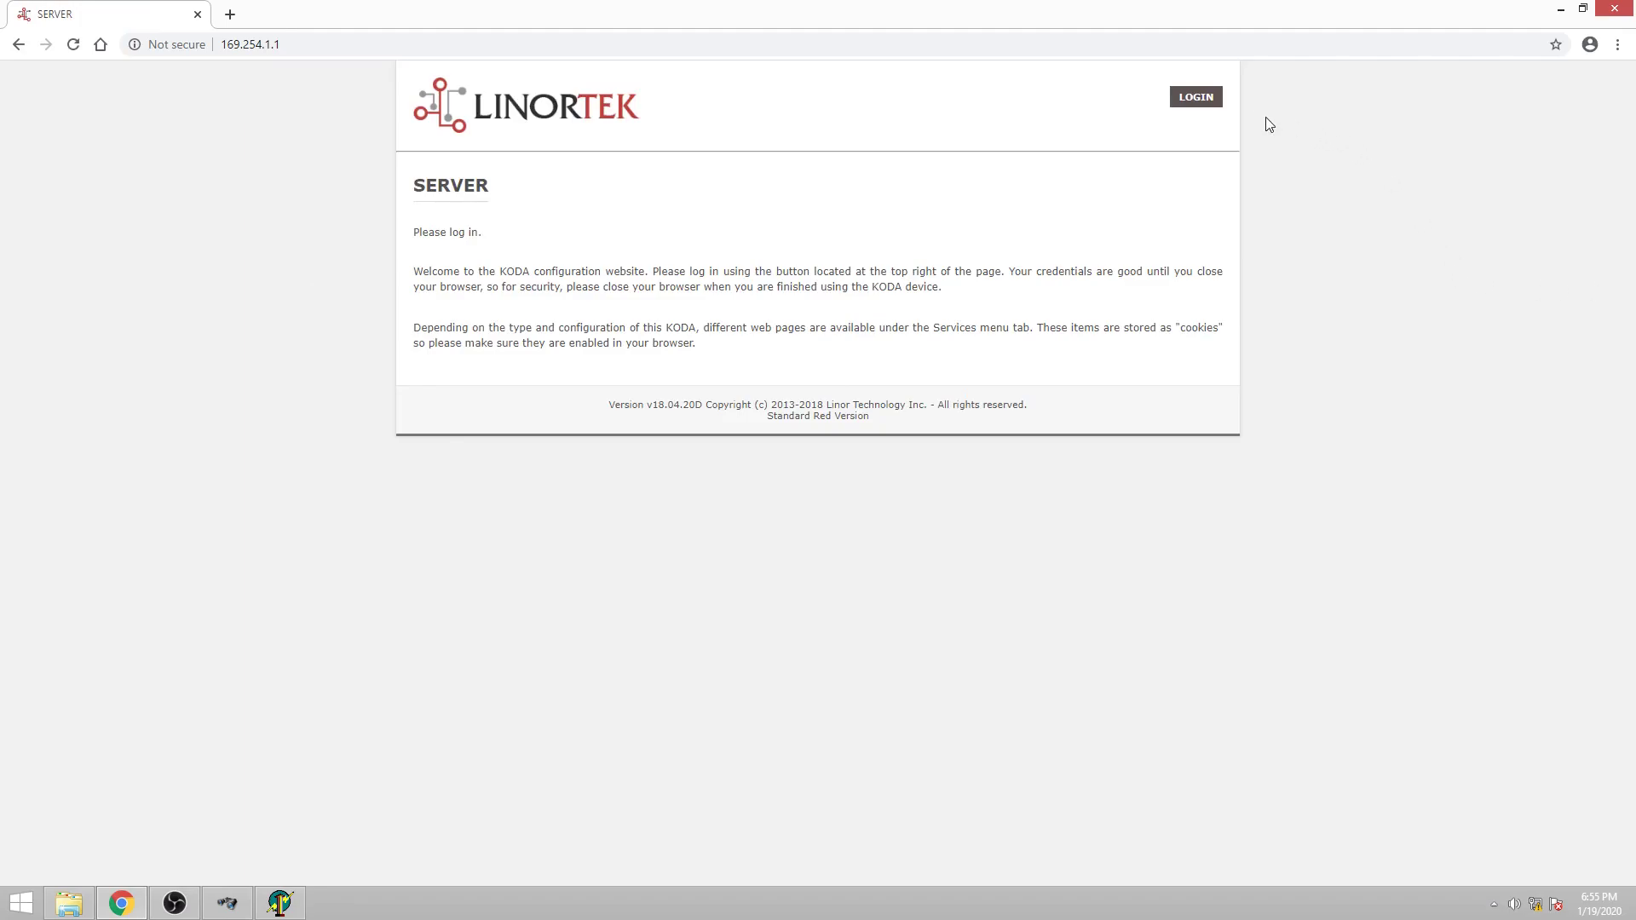
- Bring up the 169.254.1.1 Sign in prompt from the SERVER page's LOGIN link
{"action": "left_click", "coordinate": [1192, 101]}
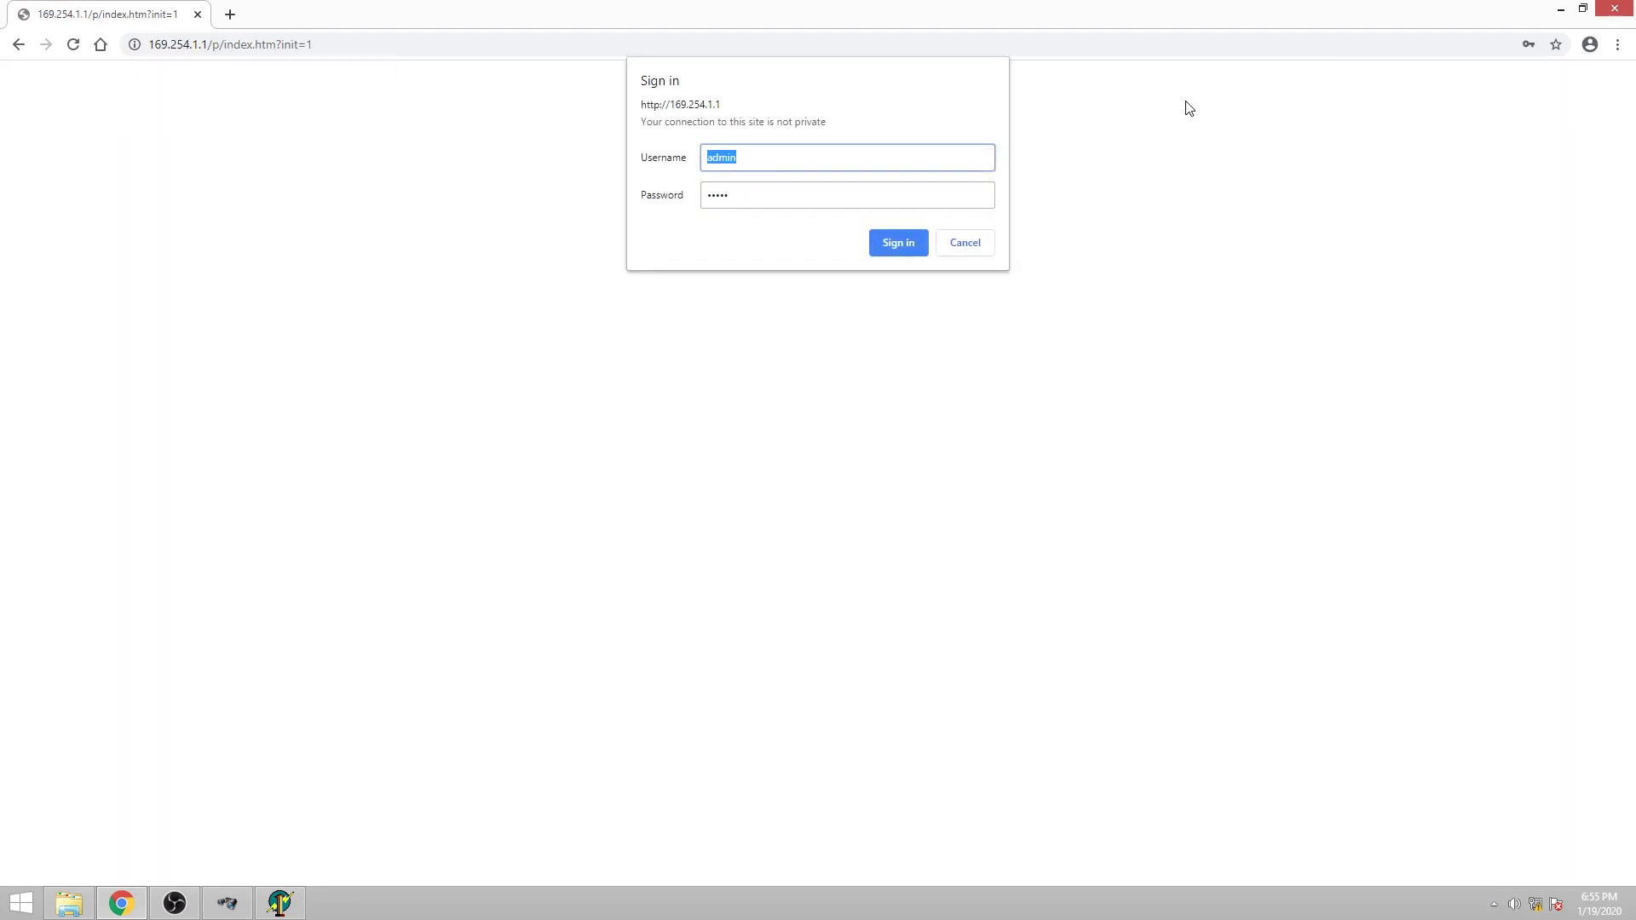